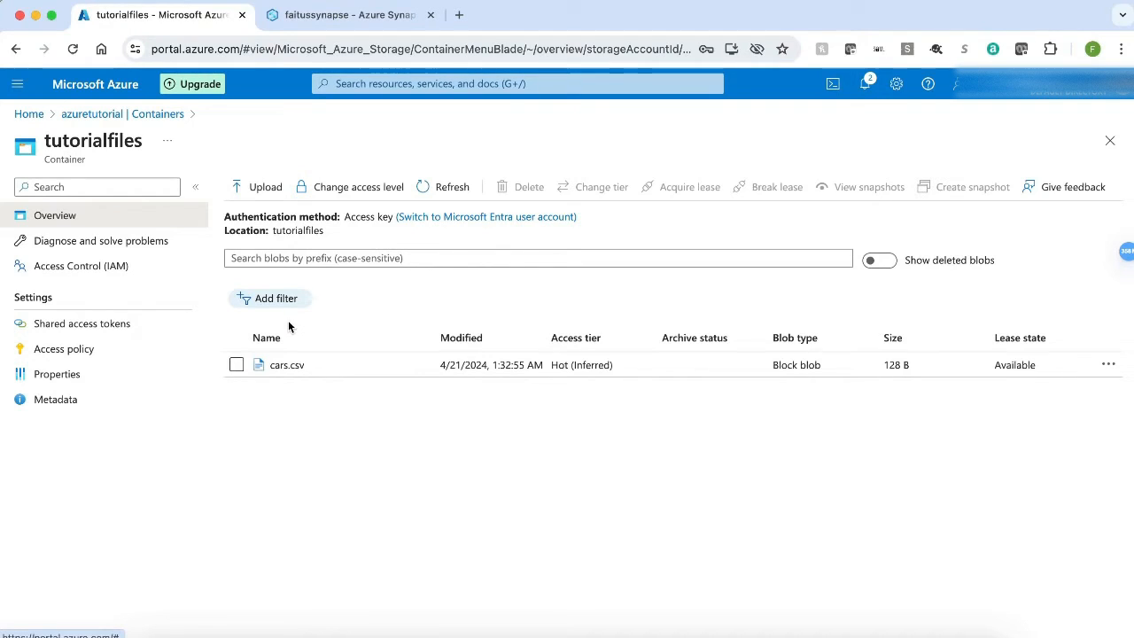
Step: Open the cars.csv blob in the tutorialfiles container and preview its contents as a table
click(284, 372)
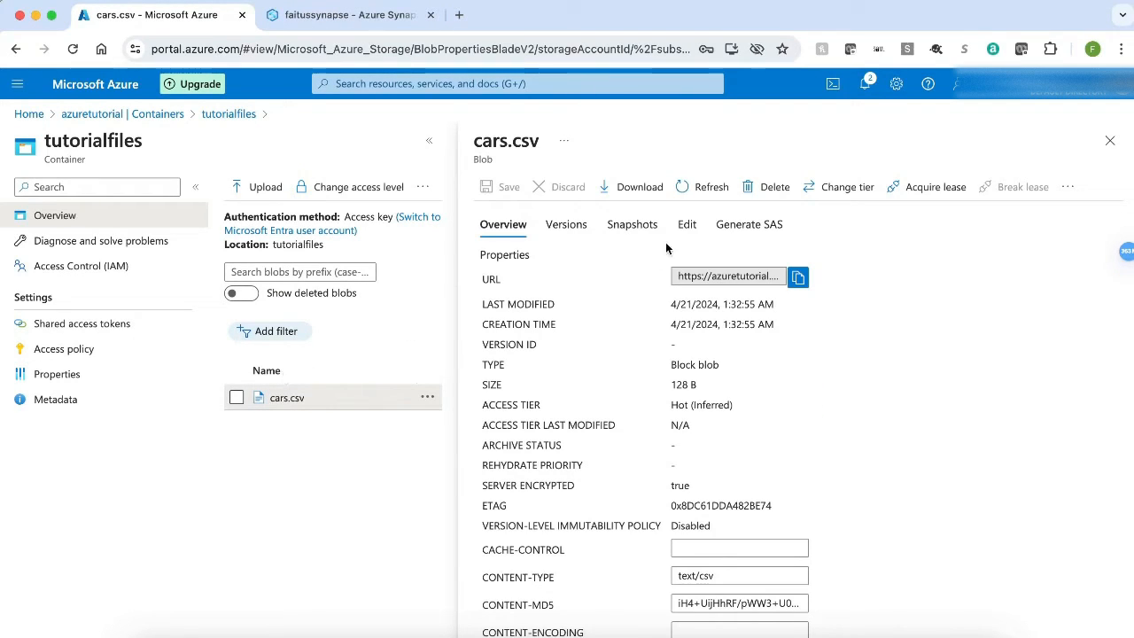
click(688, 227)
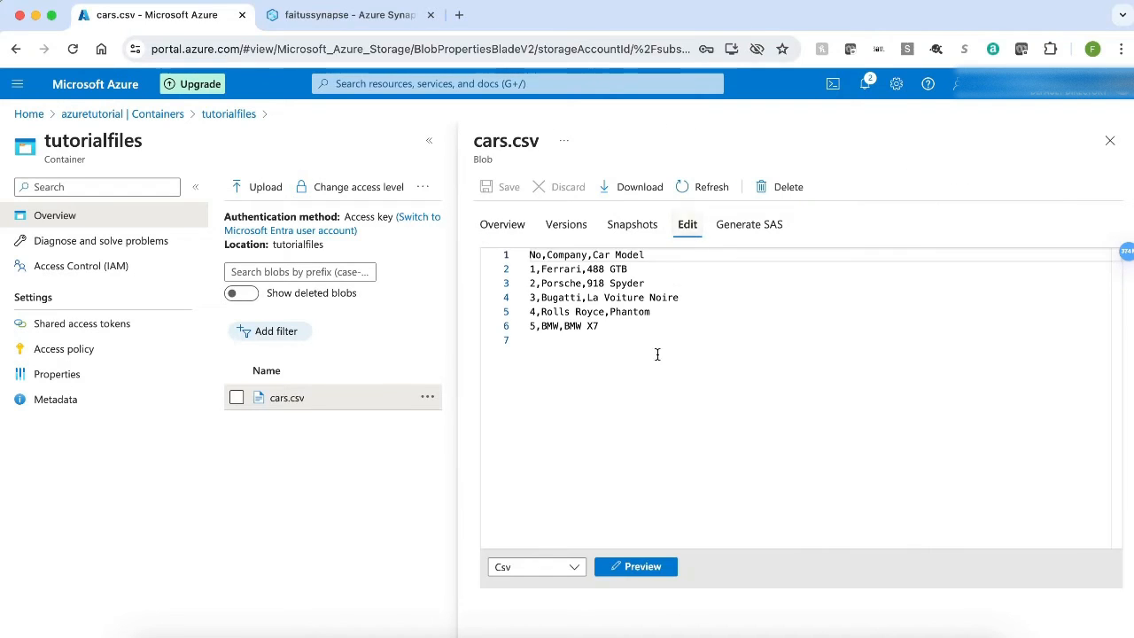
click(643, 573)
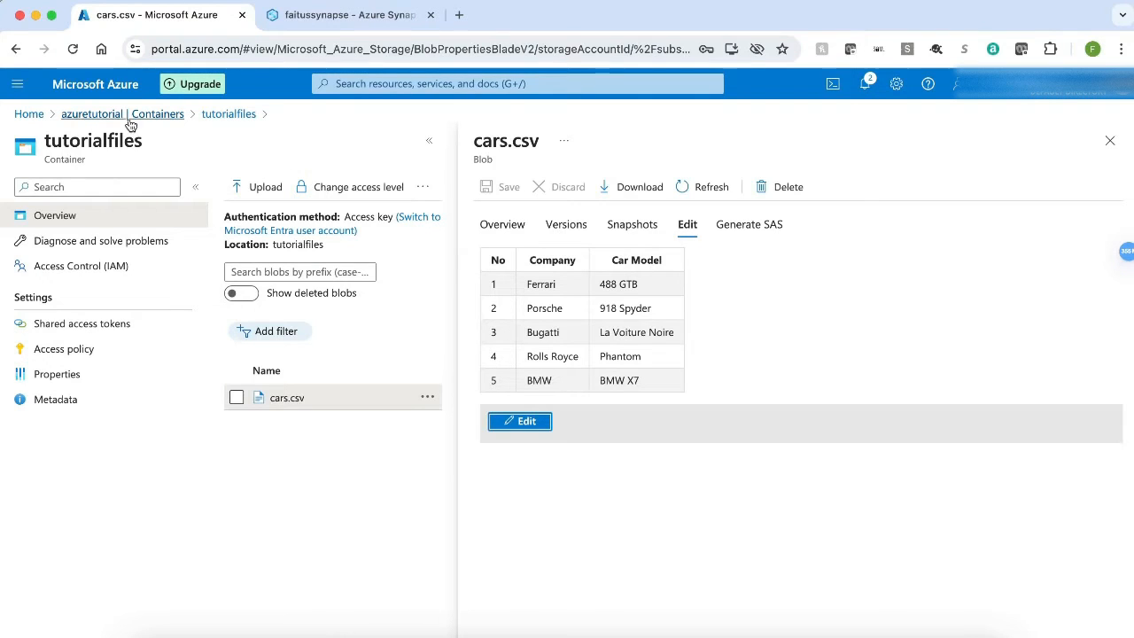
Step: Open the faitusdb database's query editor, sign in with the SQL login password, and expand its Tables list
click(30, 118)
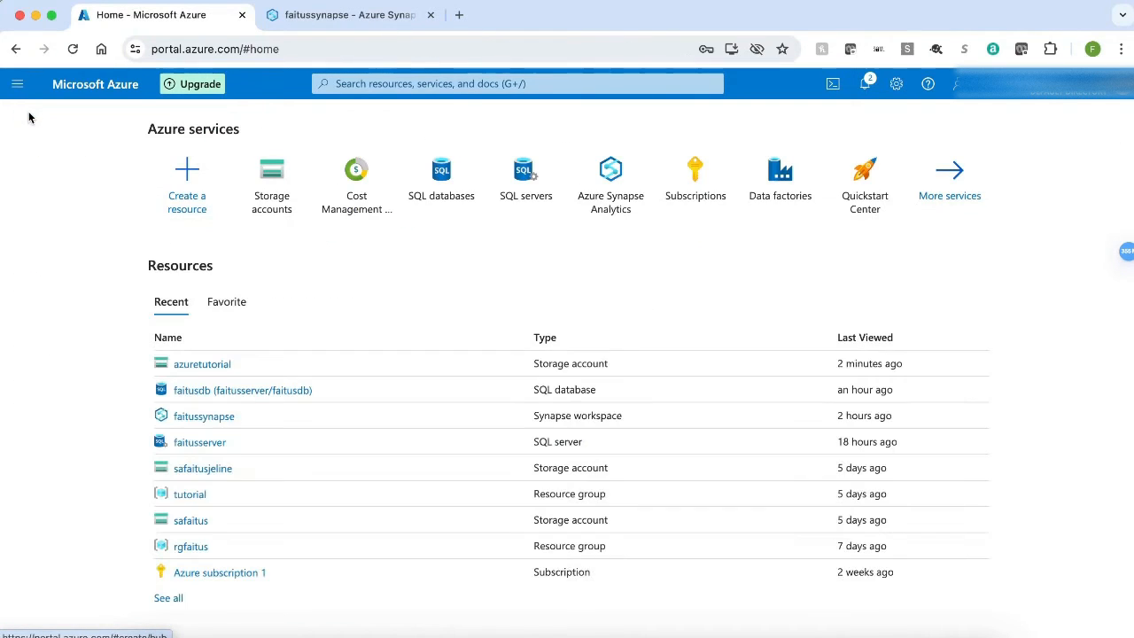
click(244, 392)
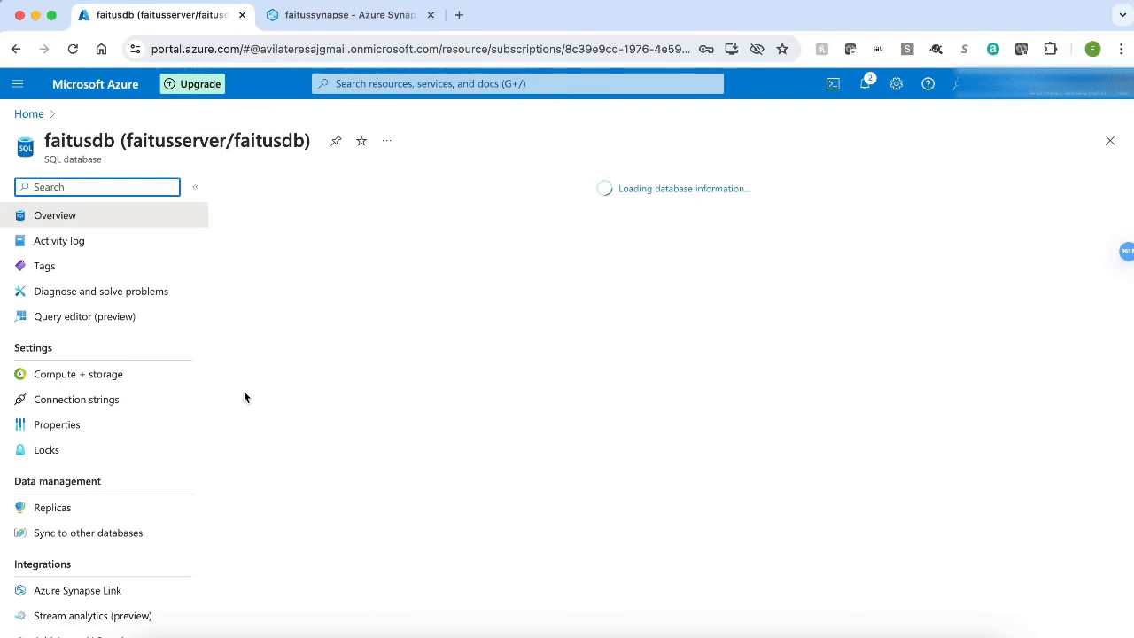
click(105, 319)
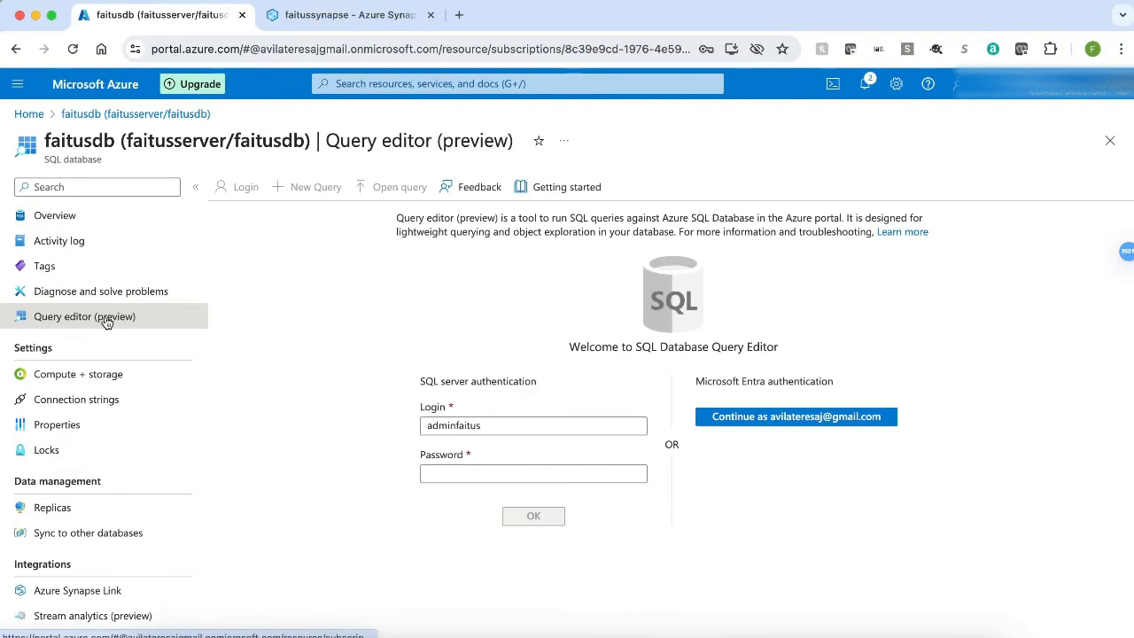
click(448, 474)
key(super+v)
key(Return)
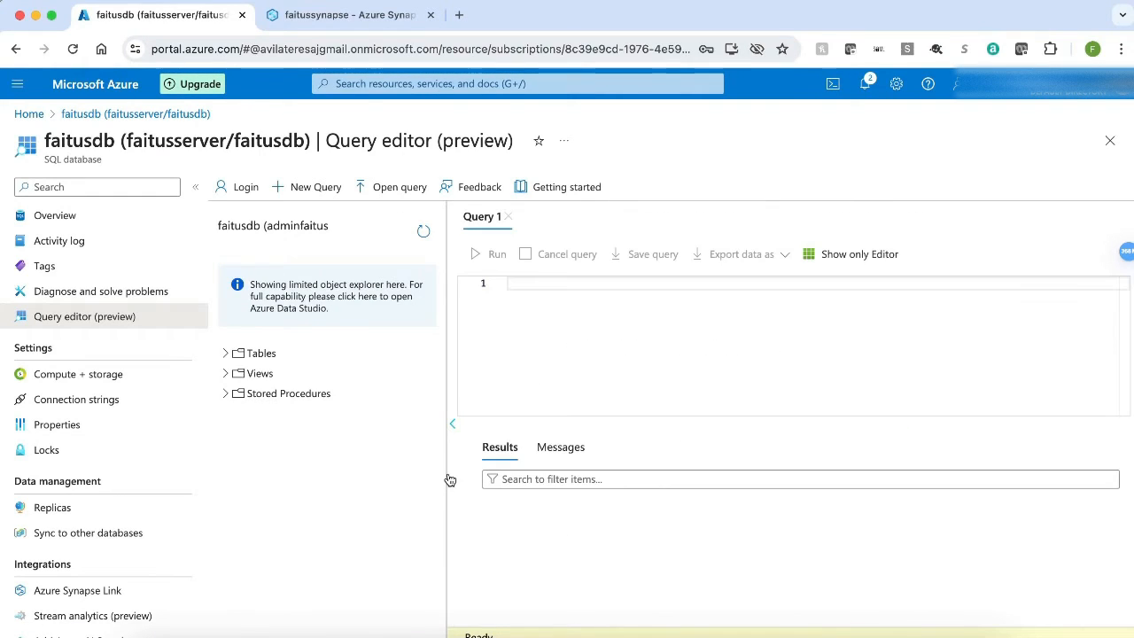
click(224, 354)
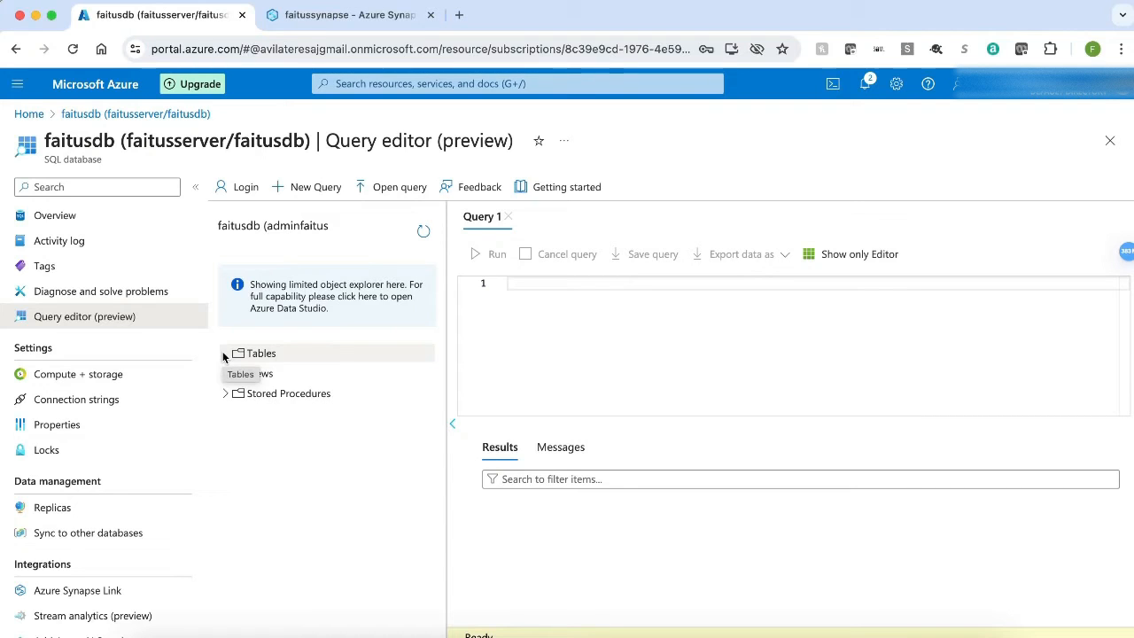
Step: Switch to the faitussynapse workspace and create a new pipeline in the Integrate hub
click(329, 14)
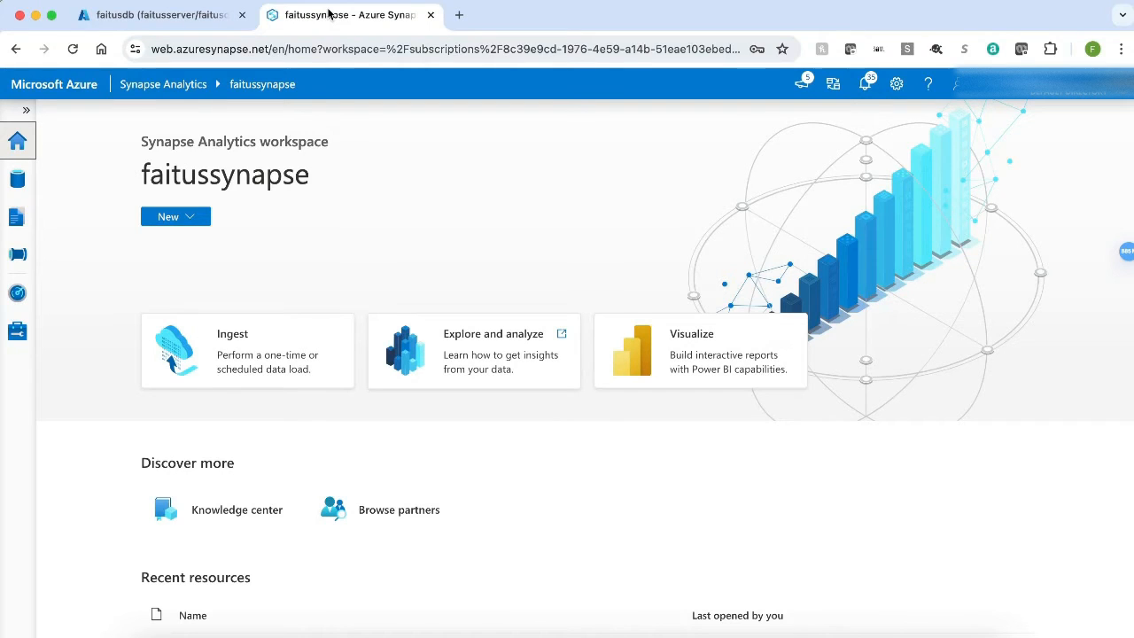
click(17, 256)
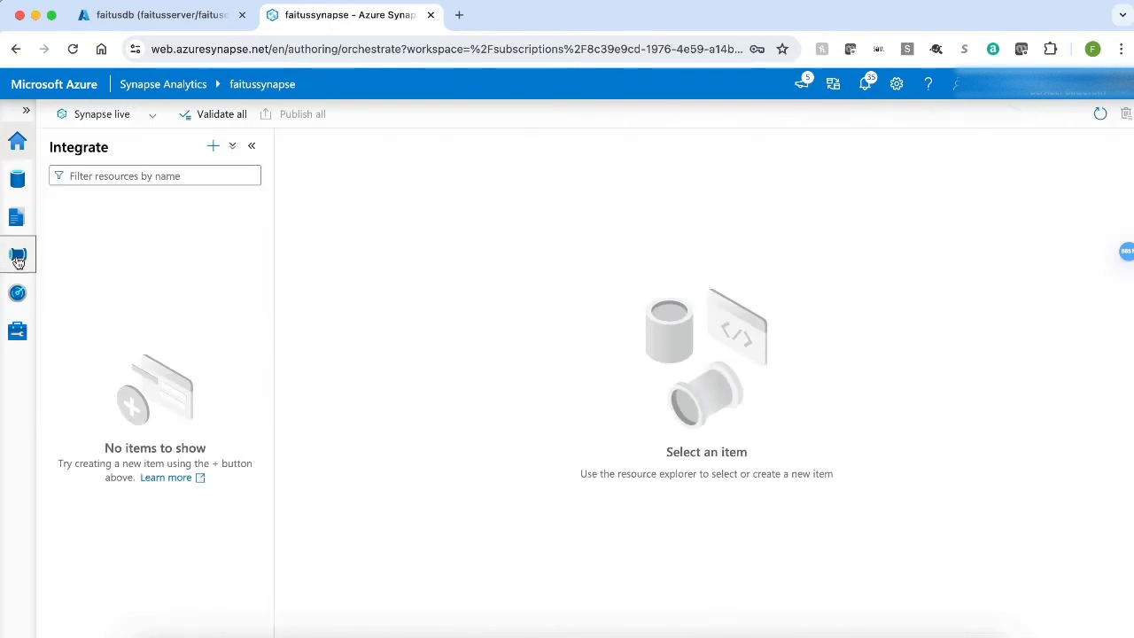
click(213, 145)
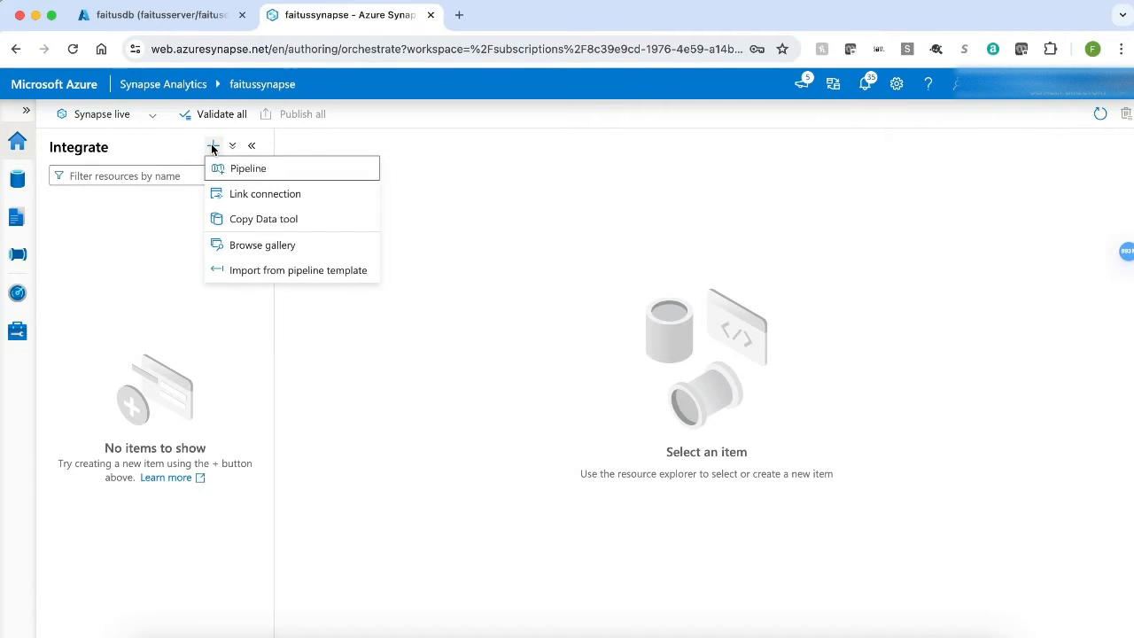
click(249, 170)
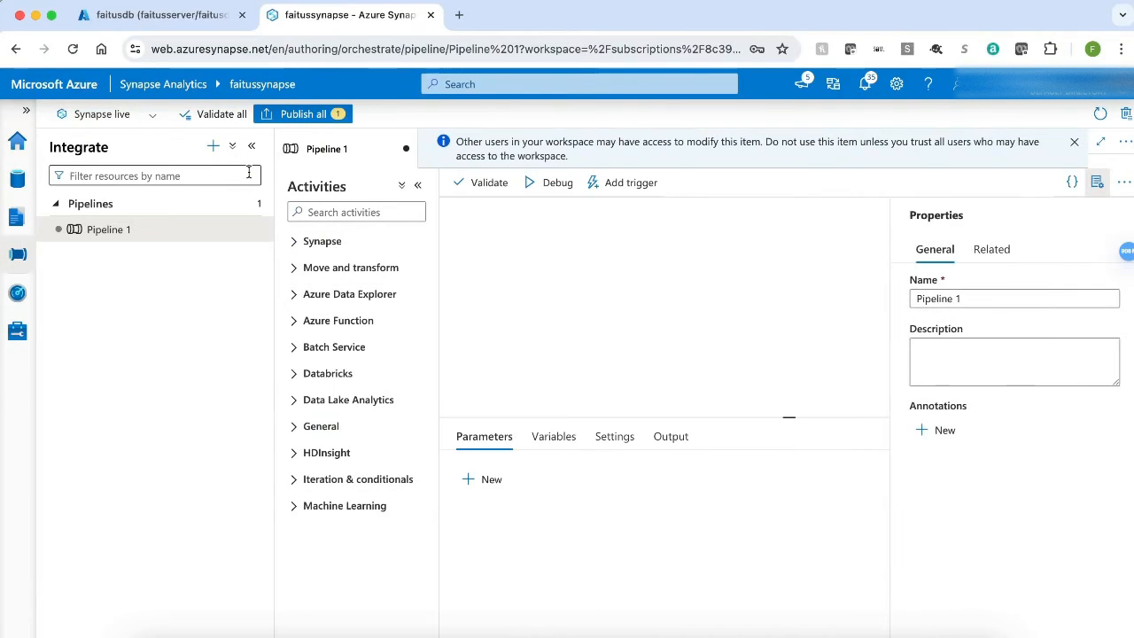
Step: Rename the pipeline to pldemo
click(249, 173)
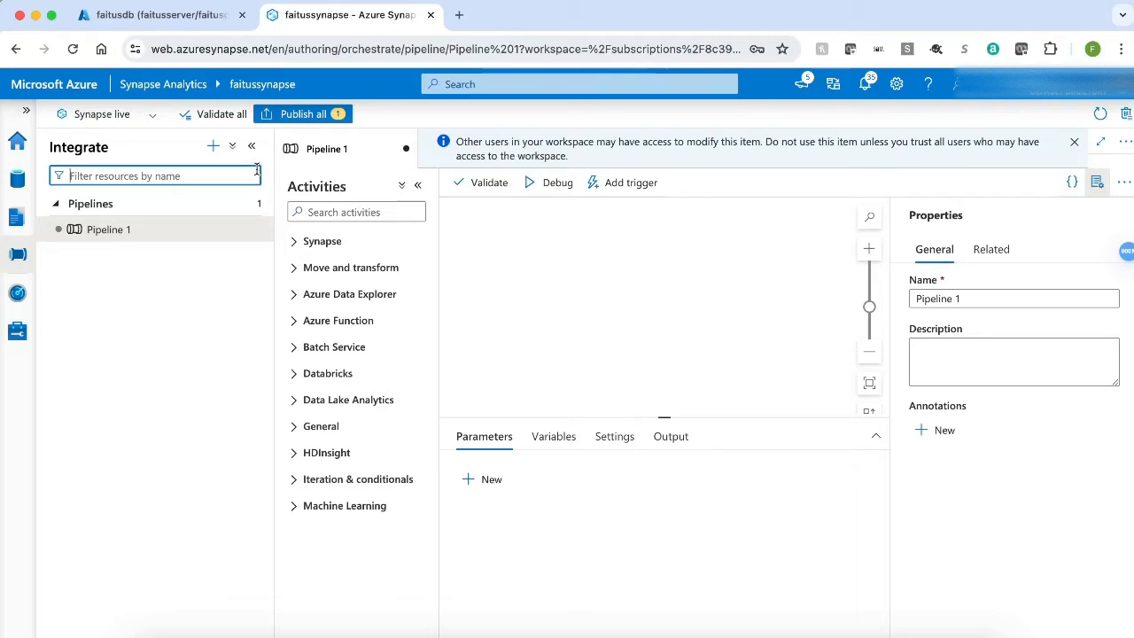
click(976, 292)
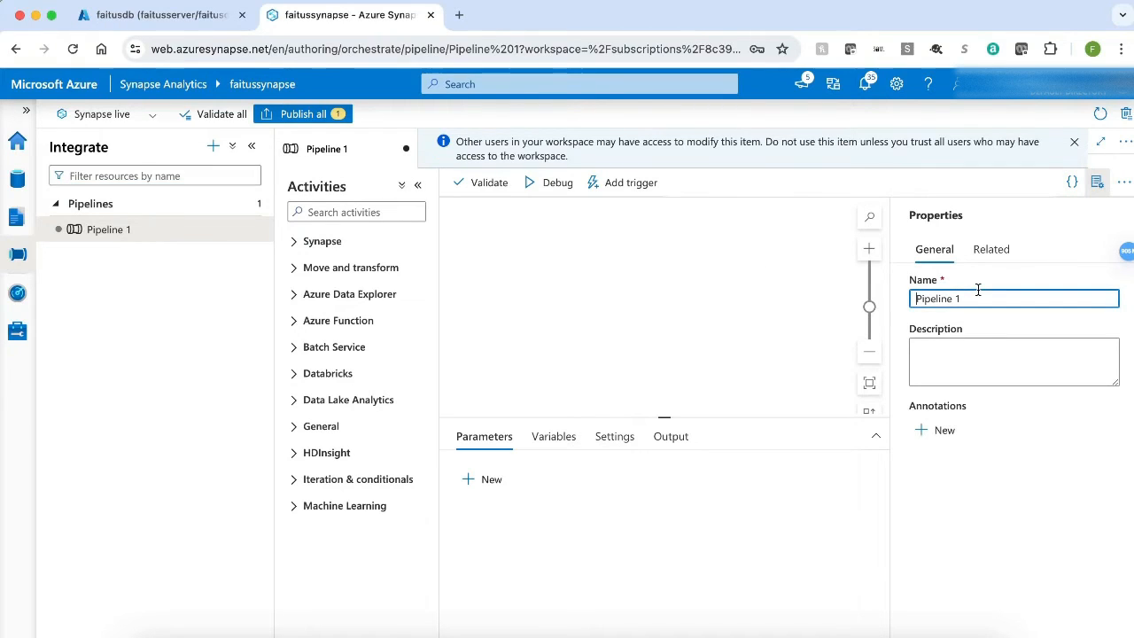
key(BackSpace)
key(BackSpace)
key(BackSpace)
key(BackSpace)
key(BackSpace)
key(BackSpace)
key(BackSpace)
key(BackSpace)
text(pldemo)
Step: Search for the copy activity and add a Copy data activity to the pipeline canvas
click(1095, 184)
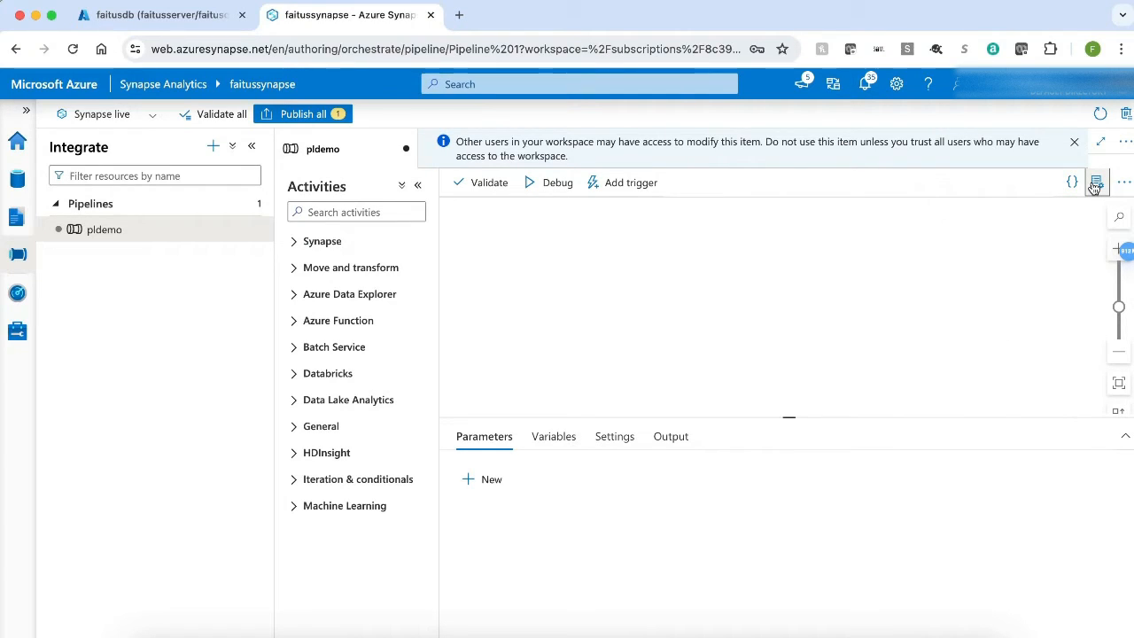
click(341, 216)
text(cop)
drag(331, 269, 643, 267)
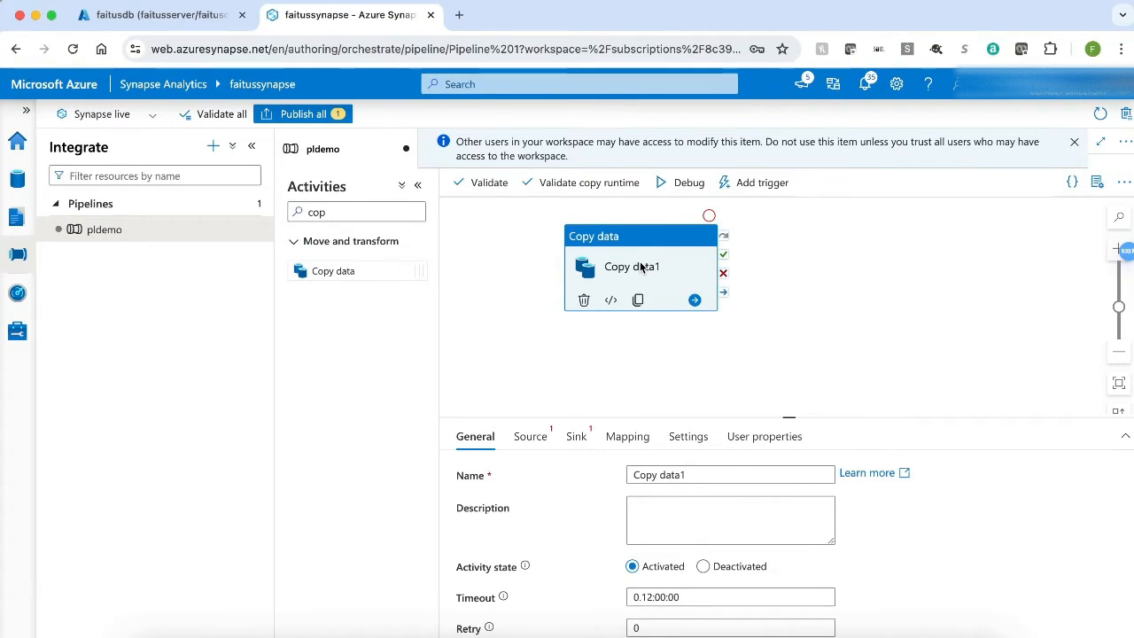
Step: Start a new source dataset for the copy activity using Azure Blob Storage in DelimitedText format
click(528, 443)
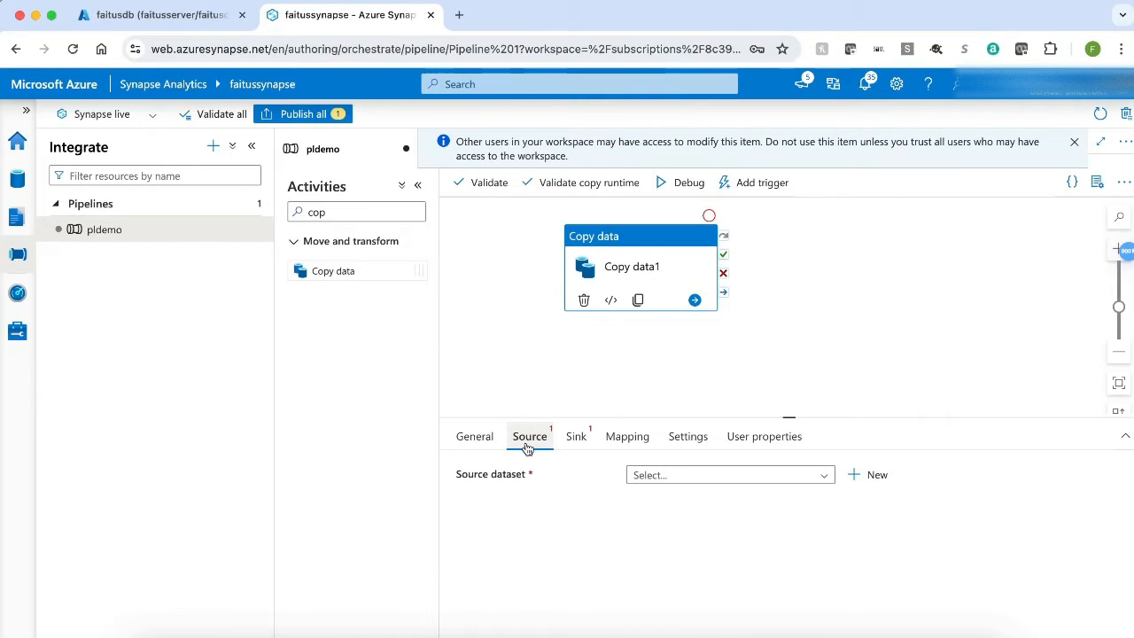
click(872, 474)
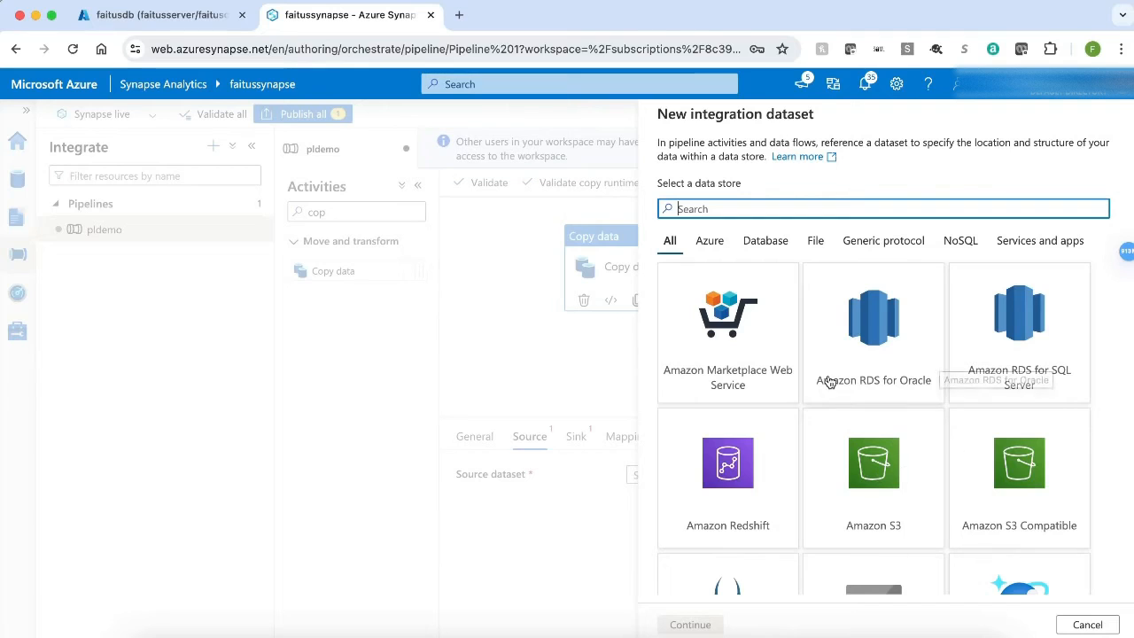
click(708, 241)
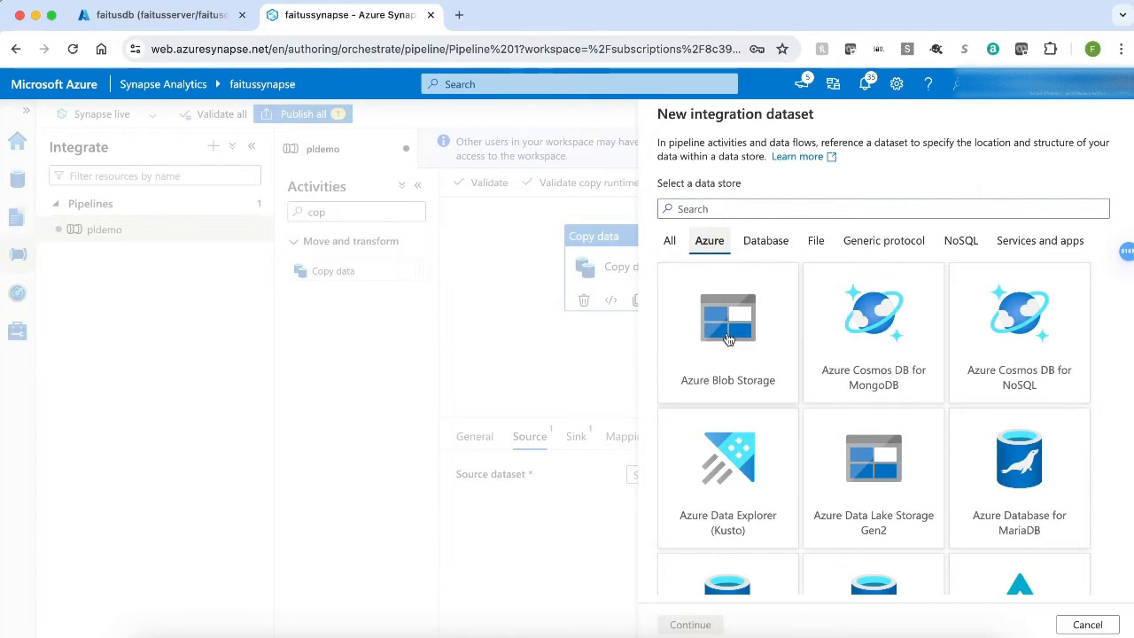
click(728, 334)
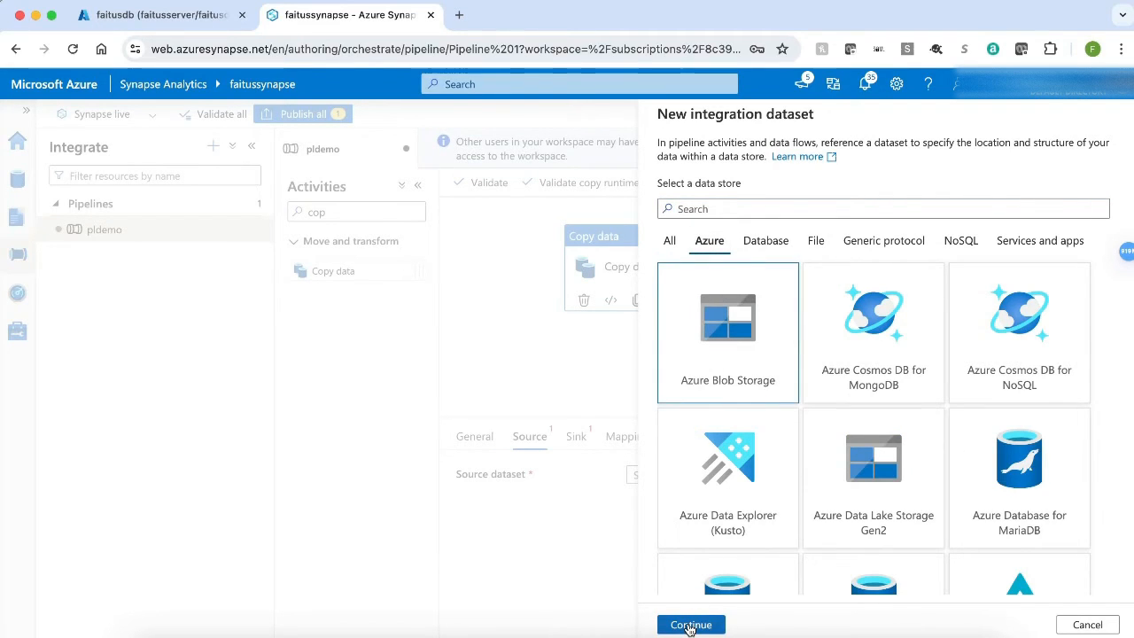
click(690, 625)
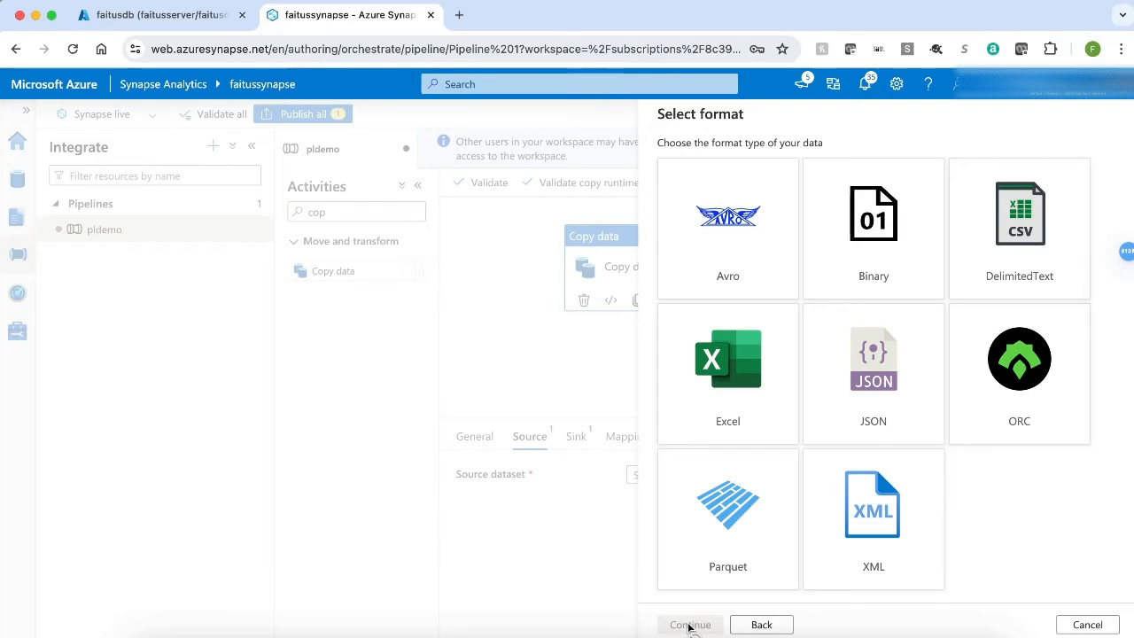
click(1008, 228)
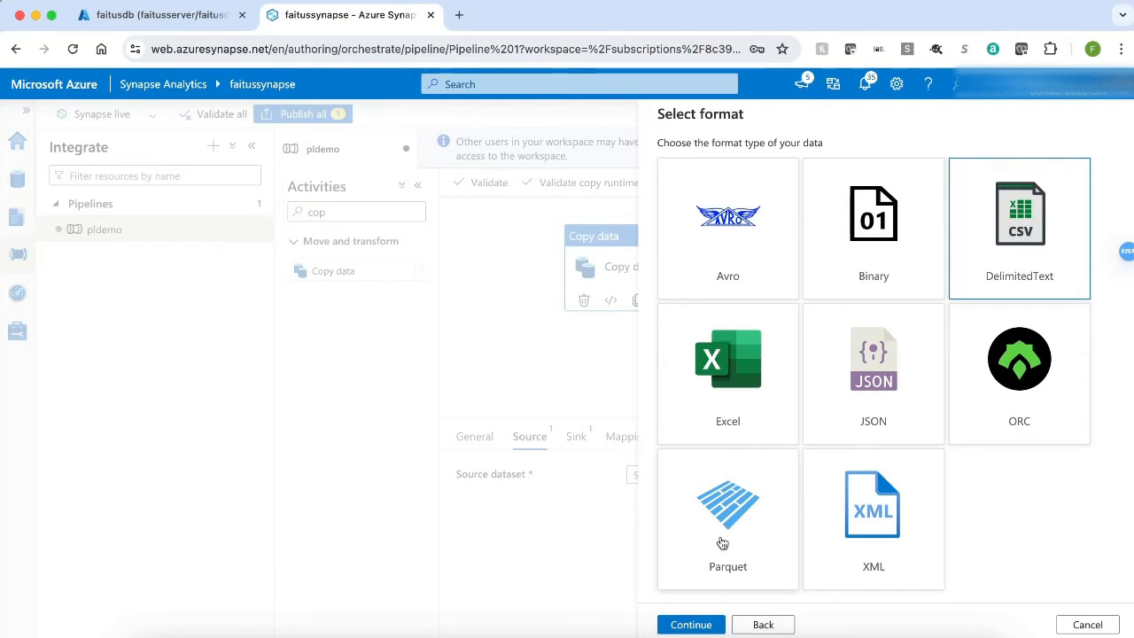
click(683, 627)
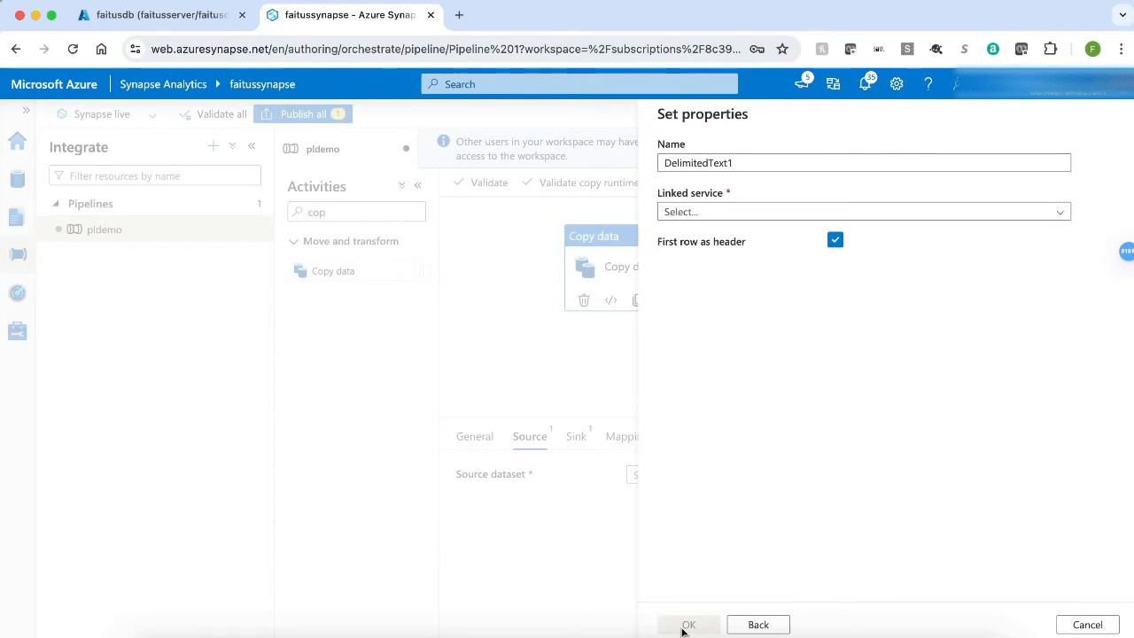
Step: Name the source dataset dssource
click(741, 163)
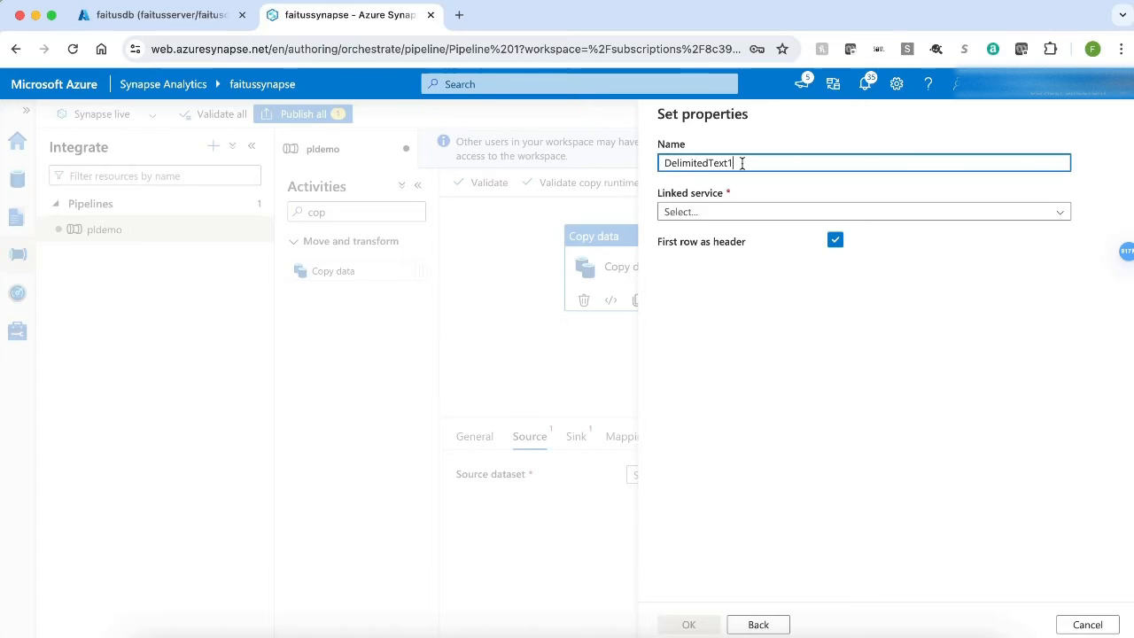
key(BackSpace)
key(BackSpace)
key(BackSpace)
key(BackSpace)
key(BackSpace)
key(BackSpace)
key(BackSpace)
key(BackSpace)
key(BackSpace)
key(BackSpace)
key(BackSpace)
key(BackSpace)
key(BackSpace)
text(dssource)
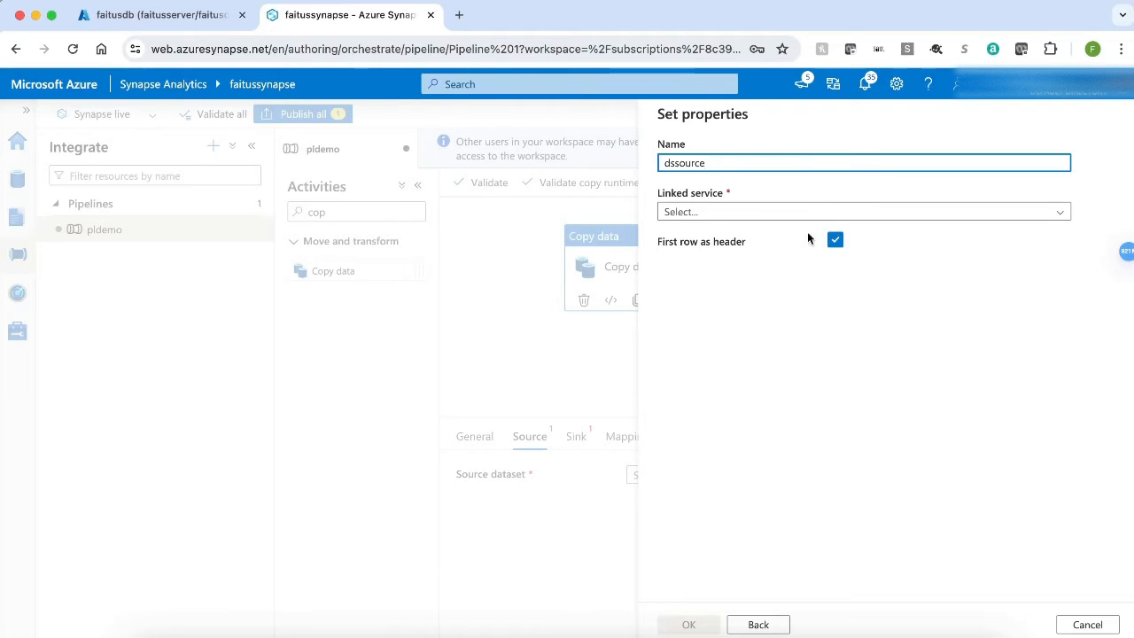
Step: Create a new linked service for the dataset and name it lssource
click(807, 212)
click(724, 263)
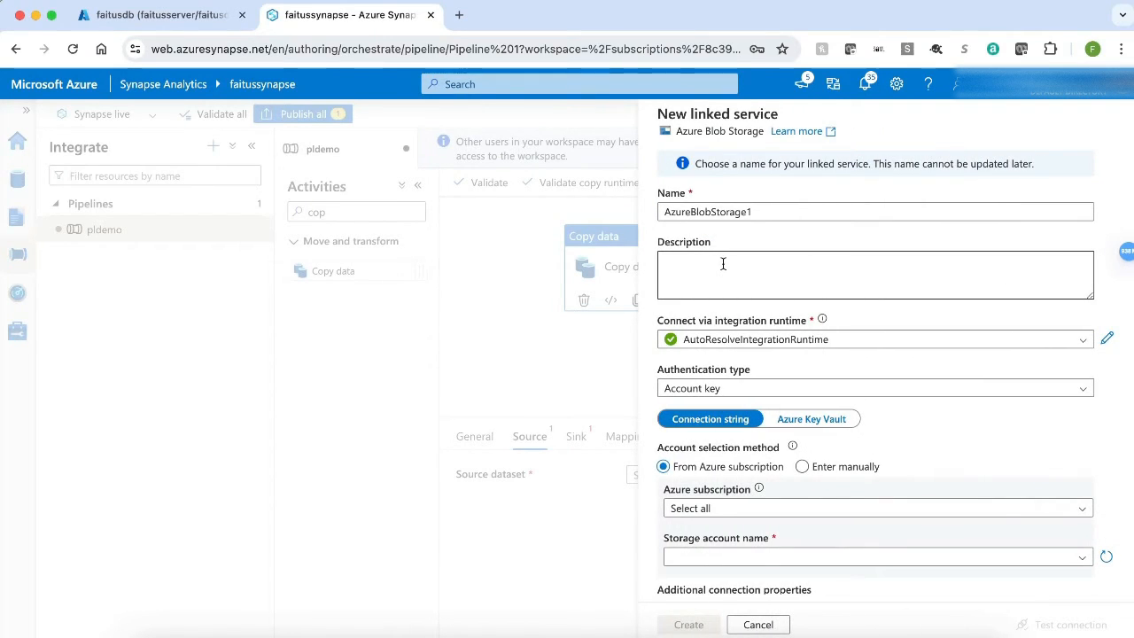
click(762, 211)
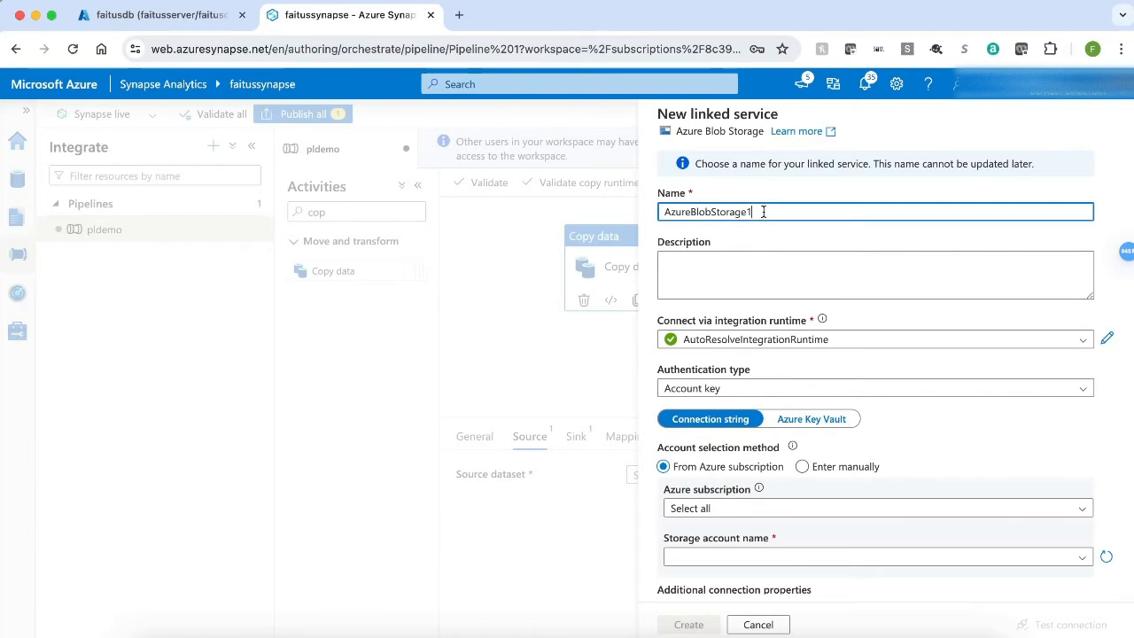
key(super+a)
key(BackSpace)
text(ls)
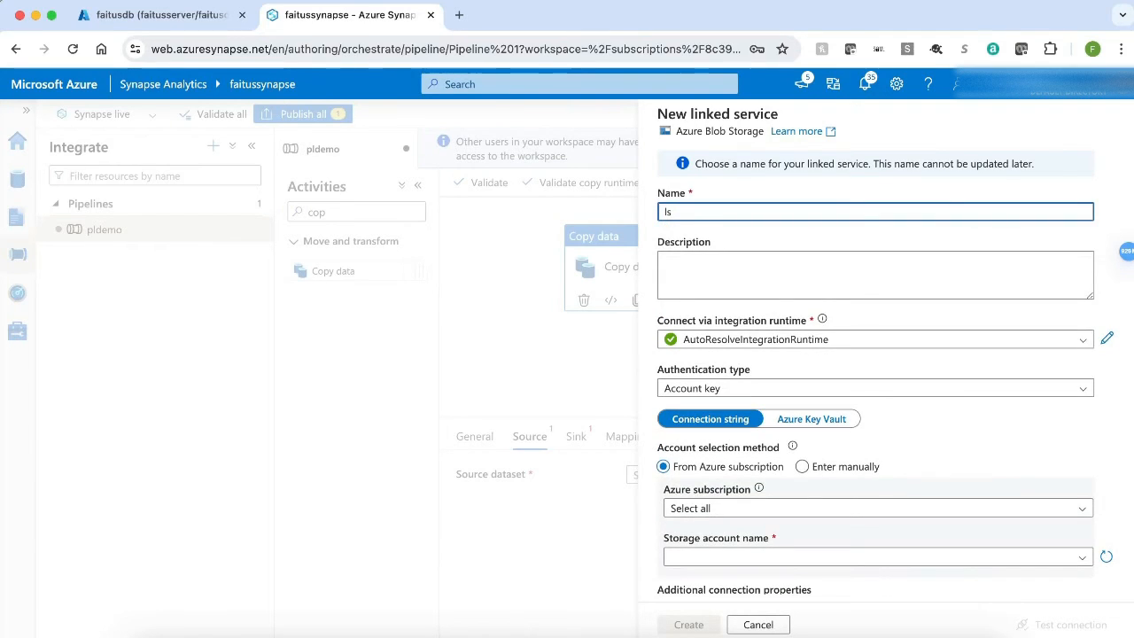
text(source)
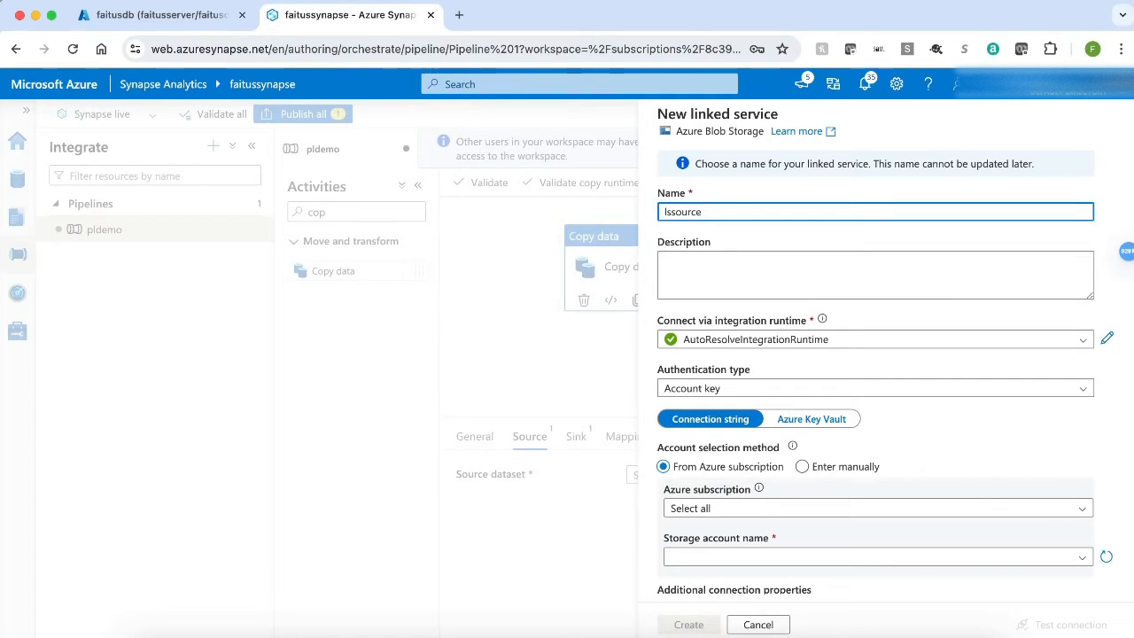
Step: Choose Azure subscription 1 and the azuretutorial storage account for the linked service, then test the connection
scroll(951, 471, down, 3)
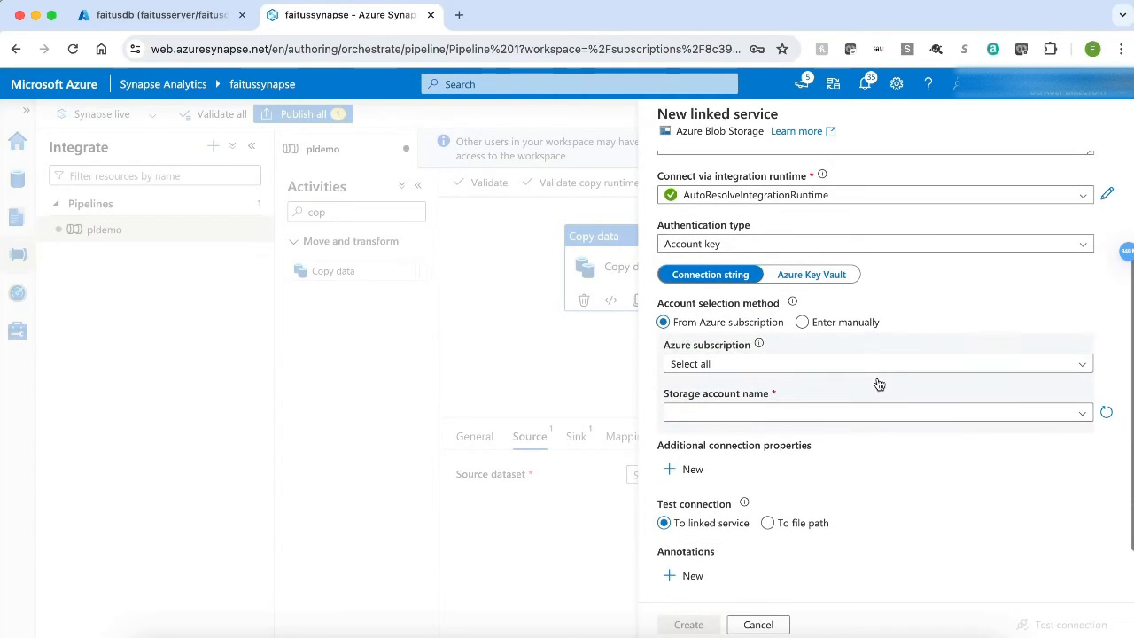
click(873, 365)
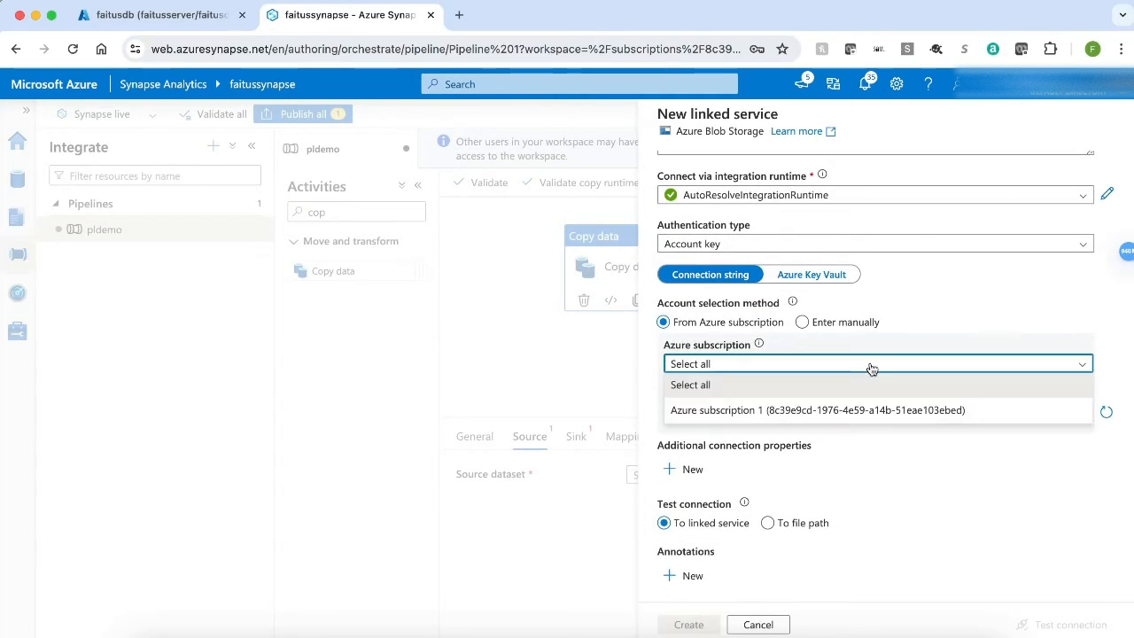
click(811, 410)
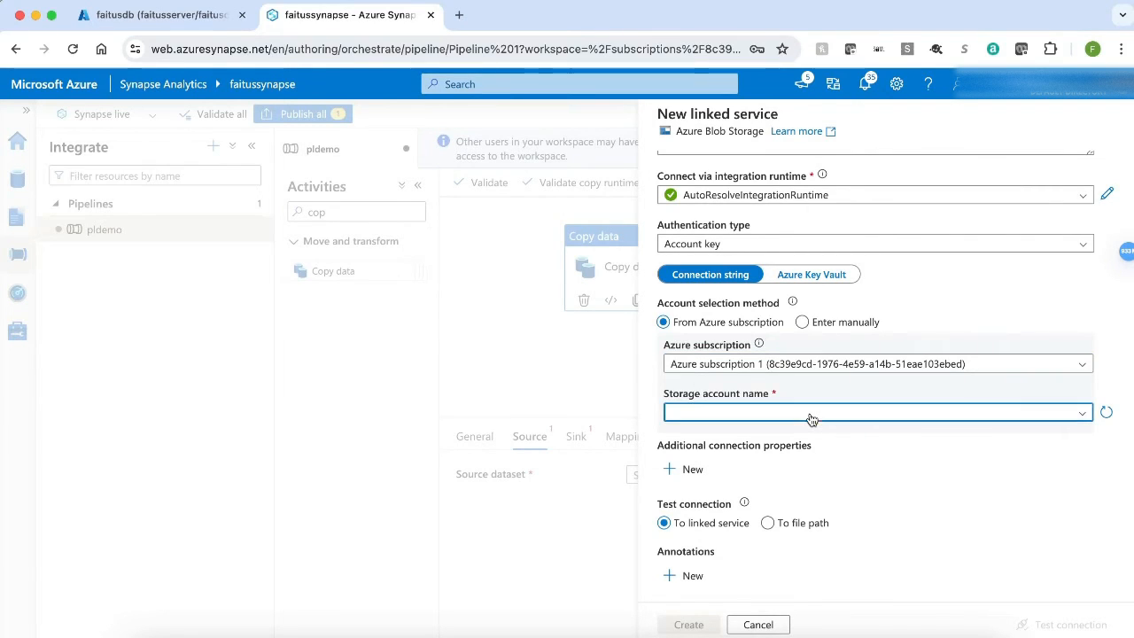
click(811, 414)
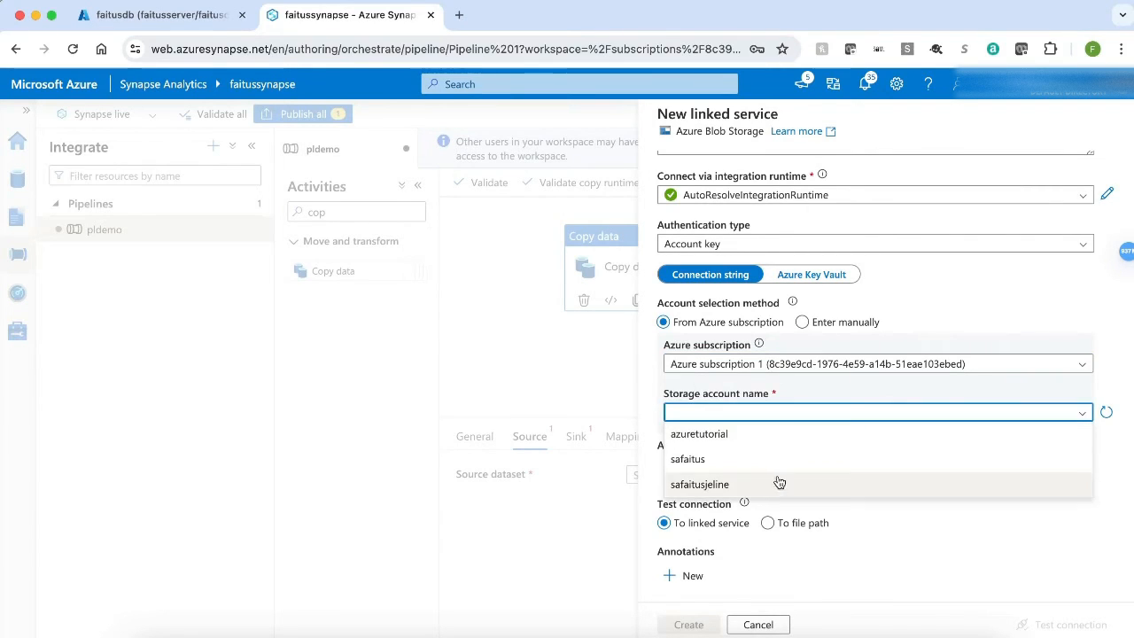
click(765, 434)
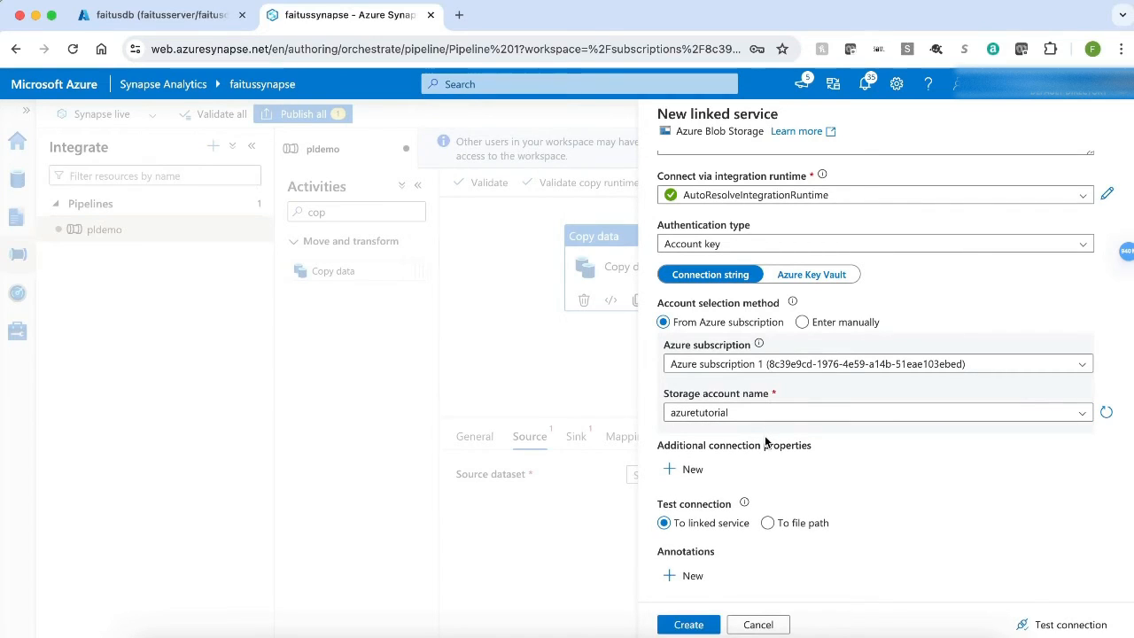
click(1061, 624)
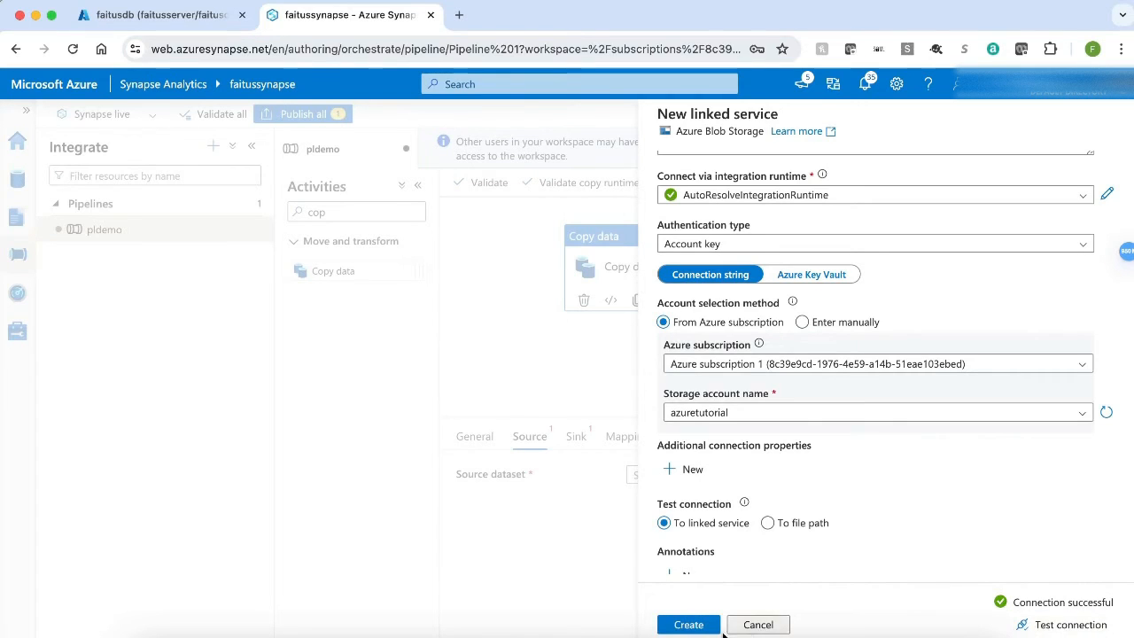
Step: Create the linked service, then set the source dataset's file path to cars.csv in the tutorialfiles container and confirm
click(694, 626)
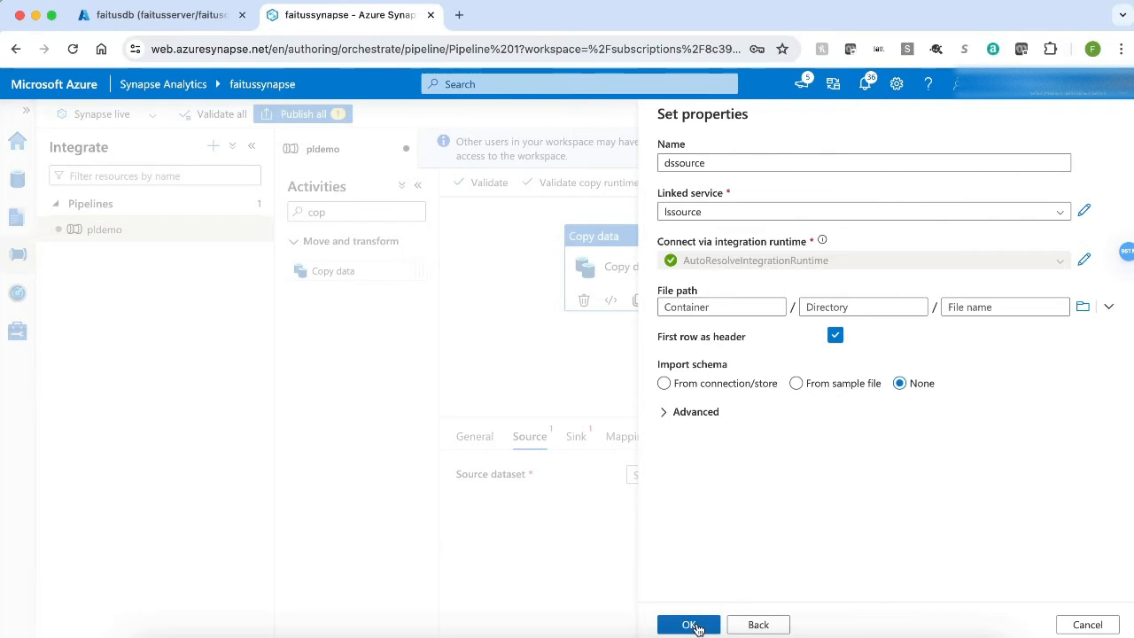
click(1083, 306)
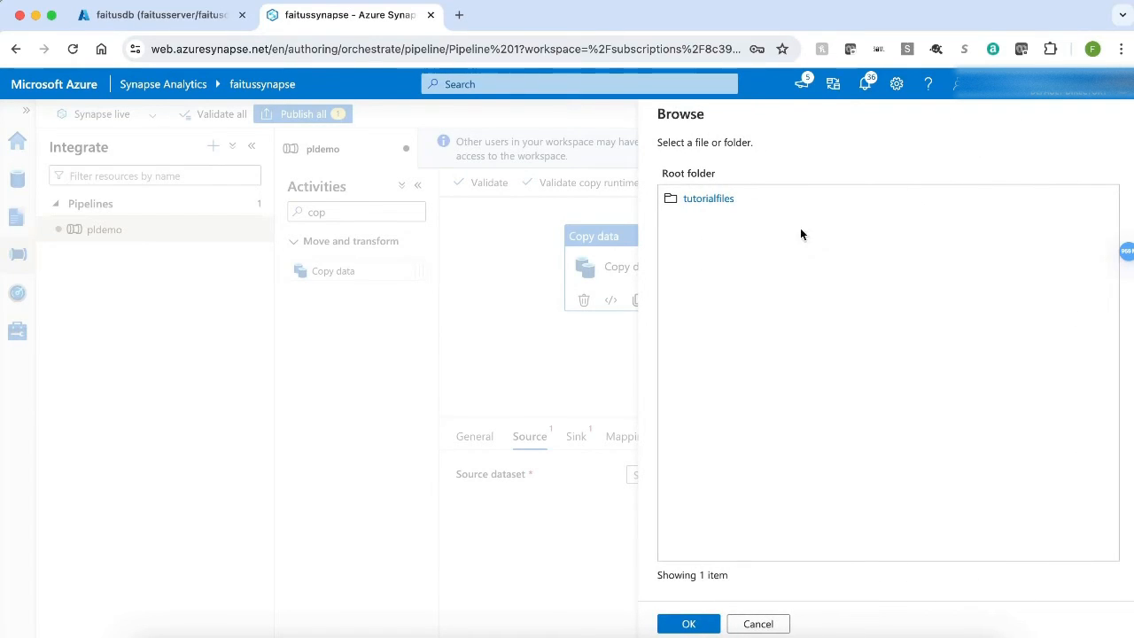
click(697, 199)
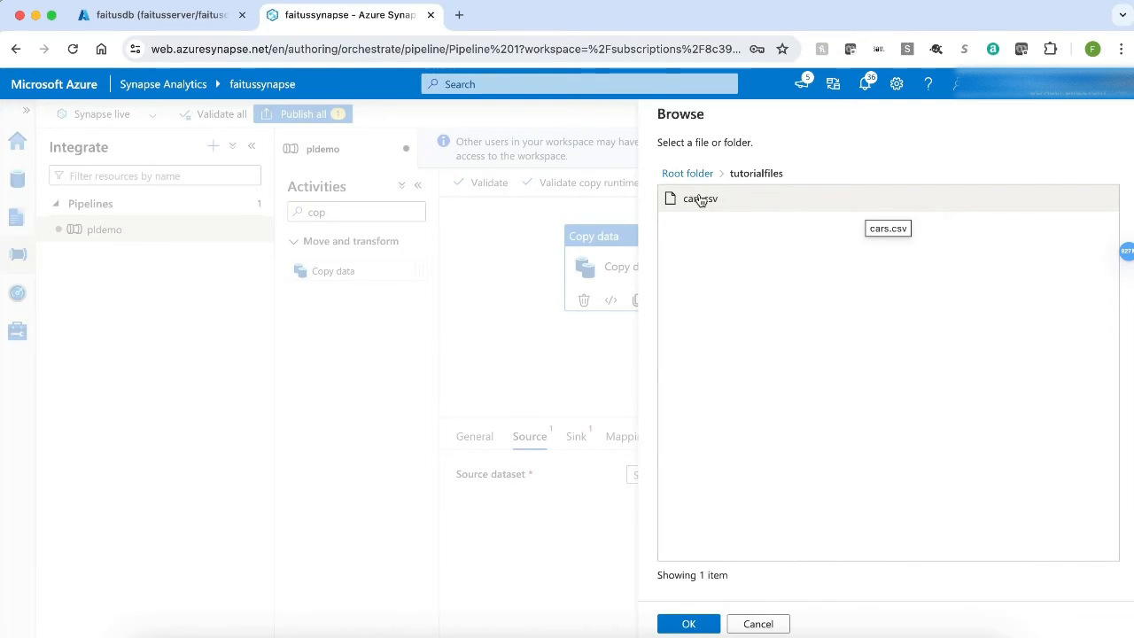
click(699, 200)
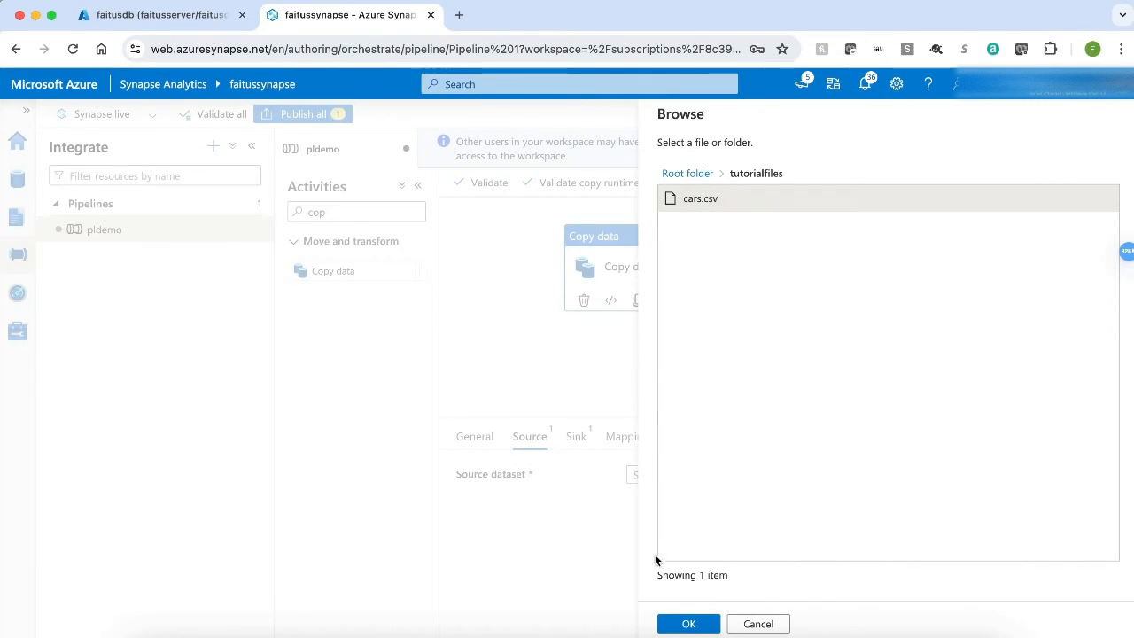
click(688, 624)
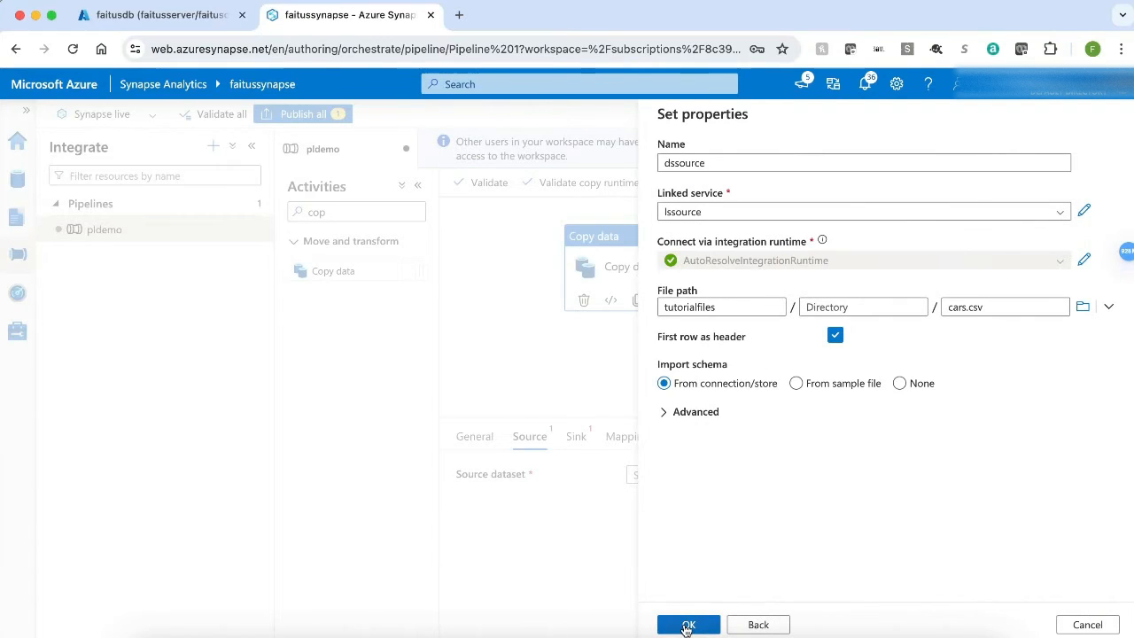
click(688, 625)
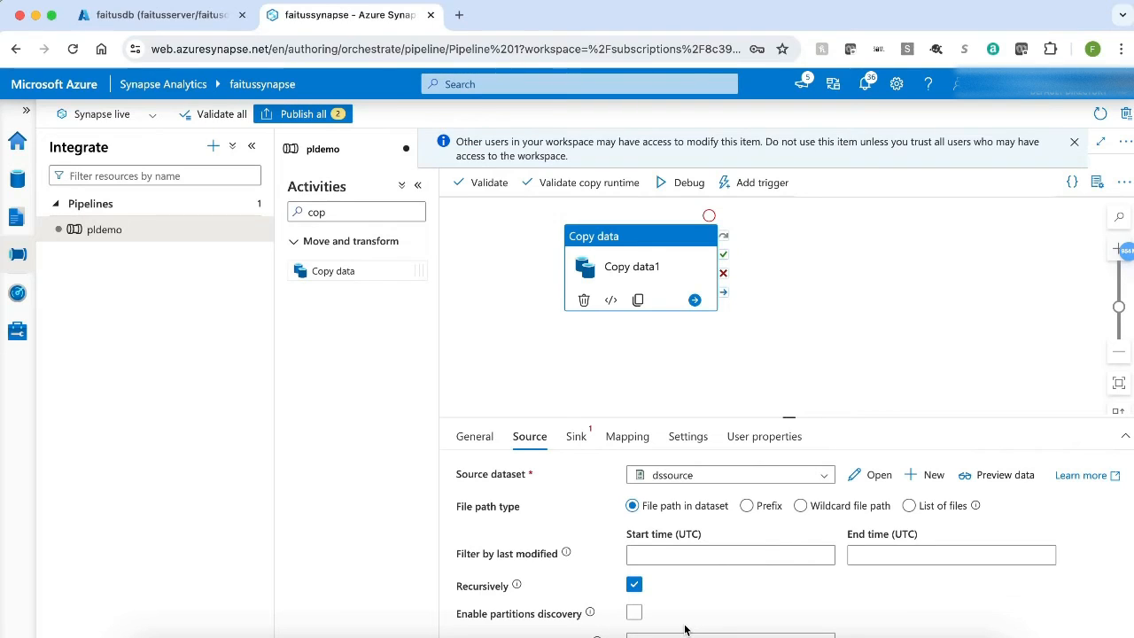
Step: Start a new sink dataset for the copy activity using Azure SQL Database
click(577, 437)
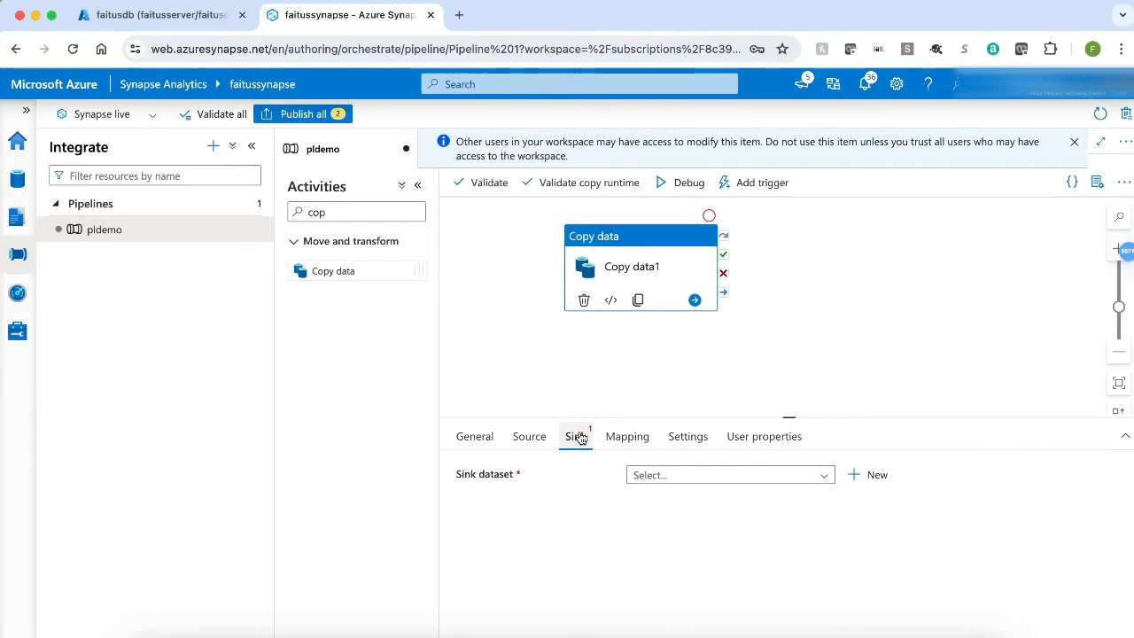
click(876, 476)
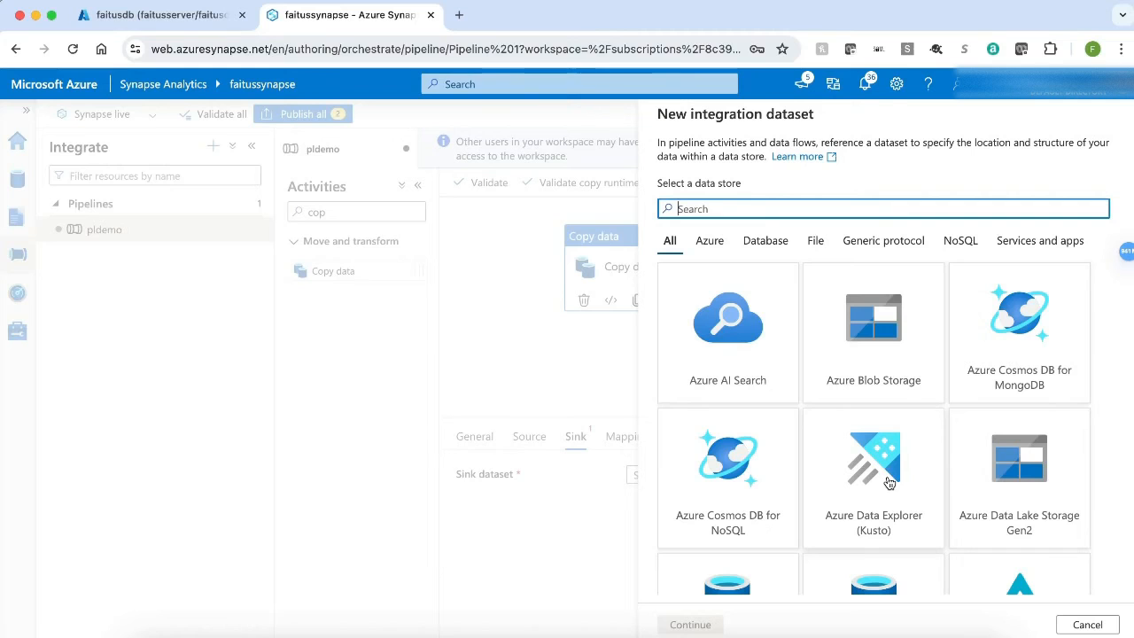
click(709, 244)
scroll(837, 376, down, 3)
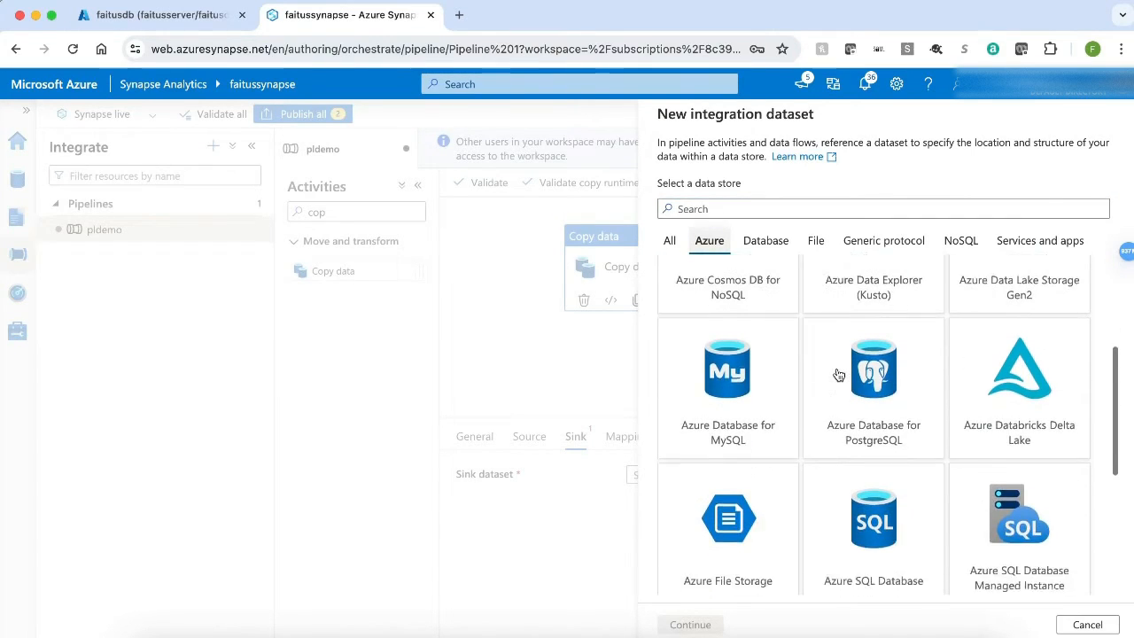
click(885, 469)
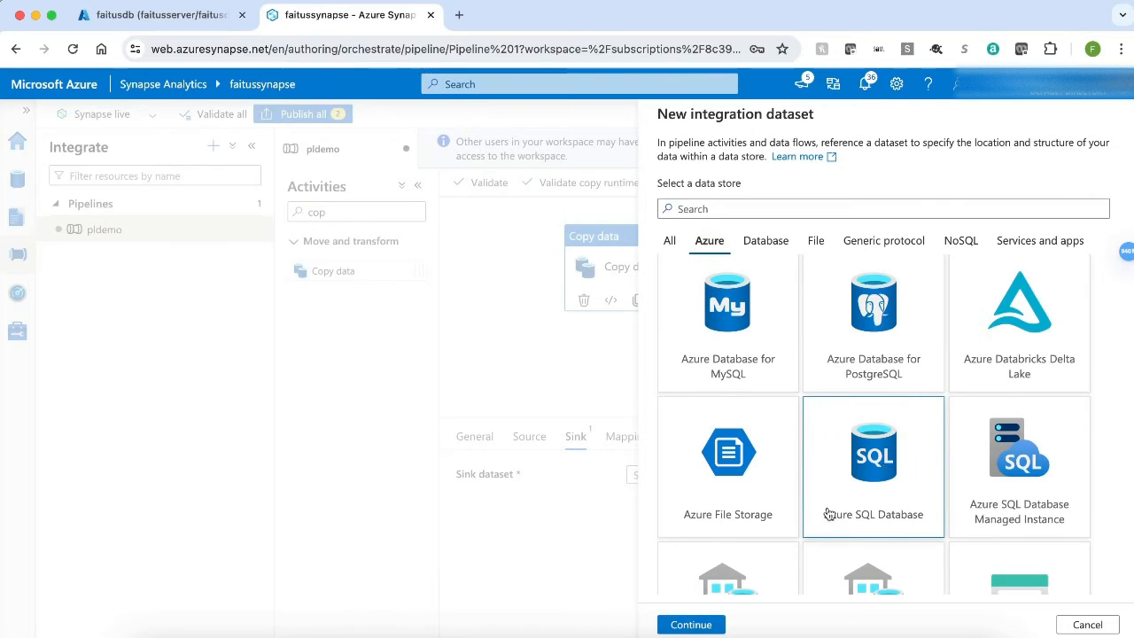
click(692, 624)
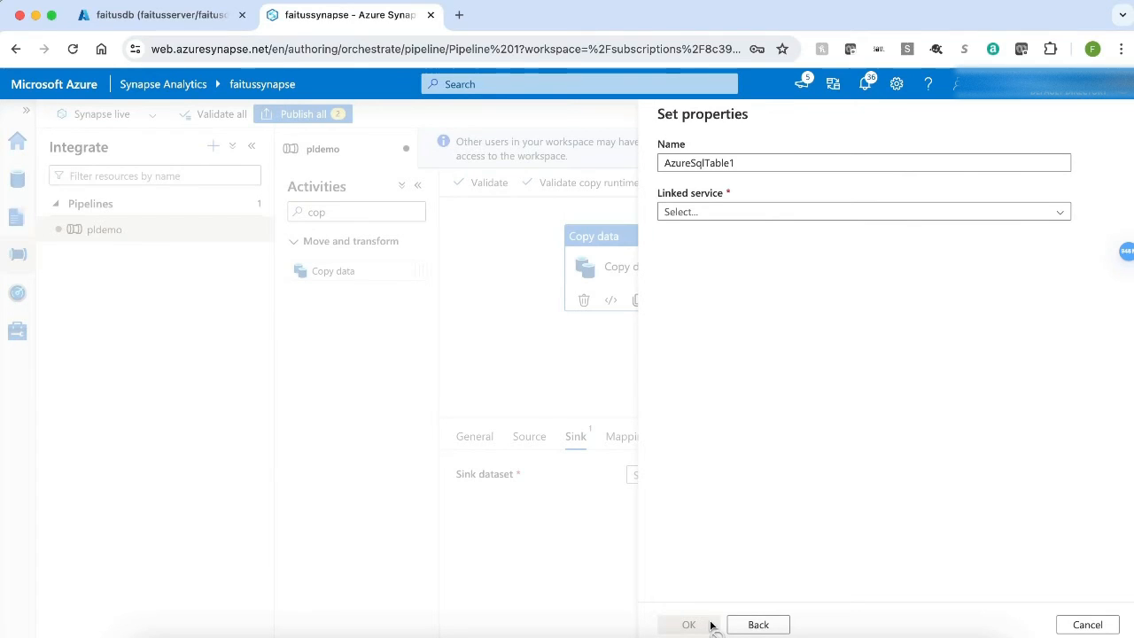
Step: Name the sink dataset dstarget
click(754, 163)
key(super+a)
text(ds)
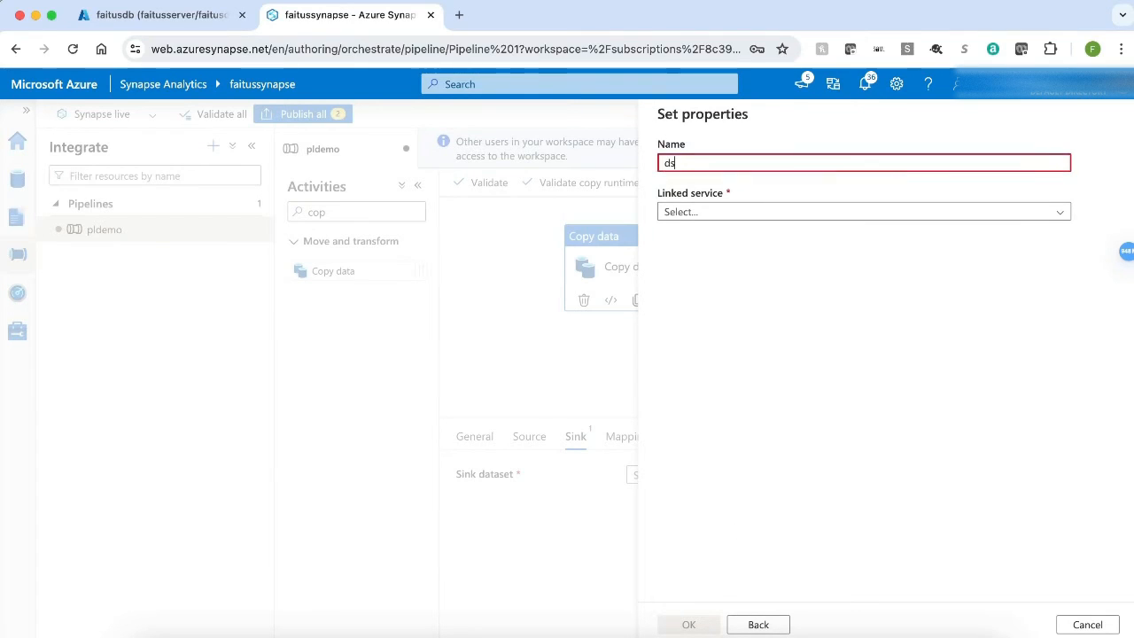
text(target)
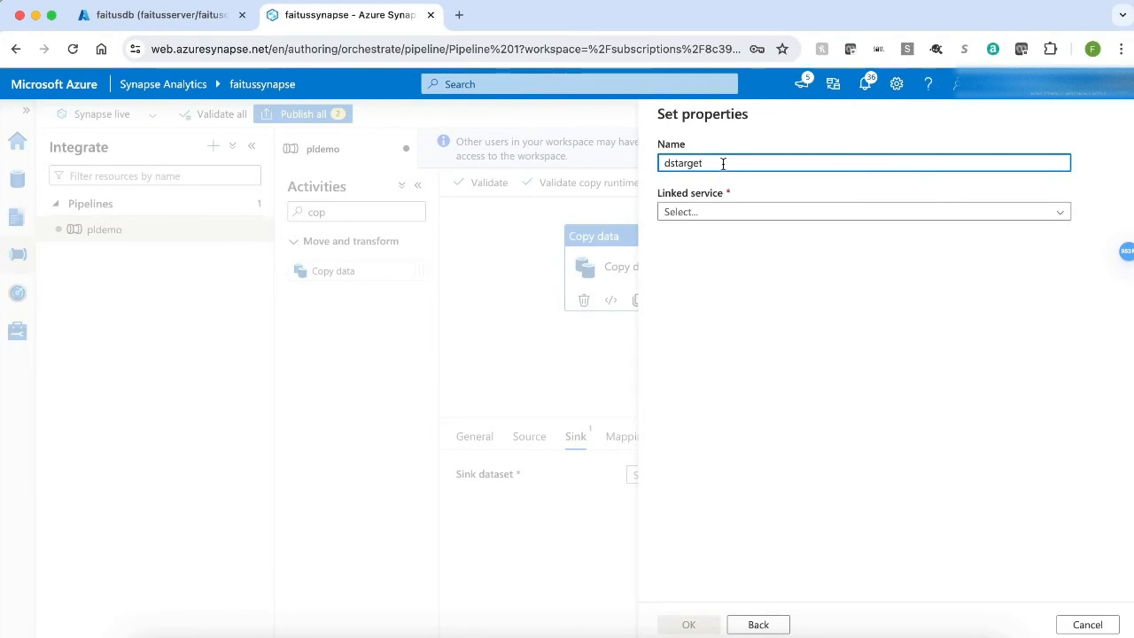
Step: Create a new linked service for the sink dataset and name it lstarget
click(755, 210)
click(707, 263)
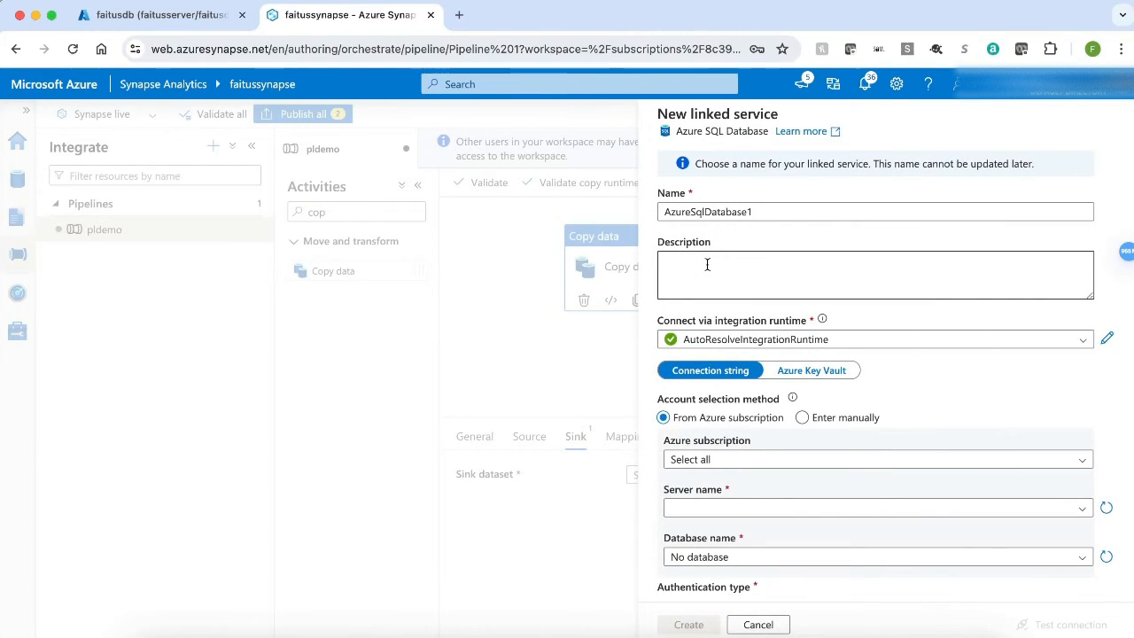
click(769, 210)
key(ctrl+a)
text(lstarget)
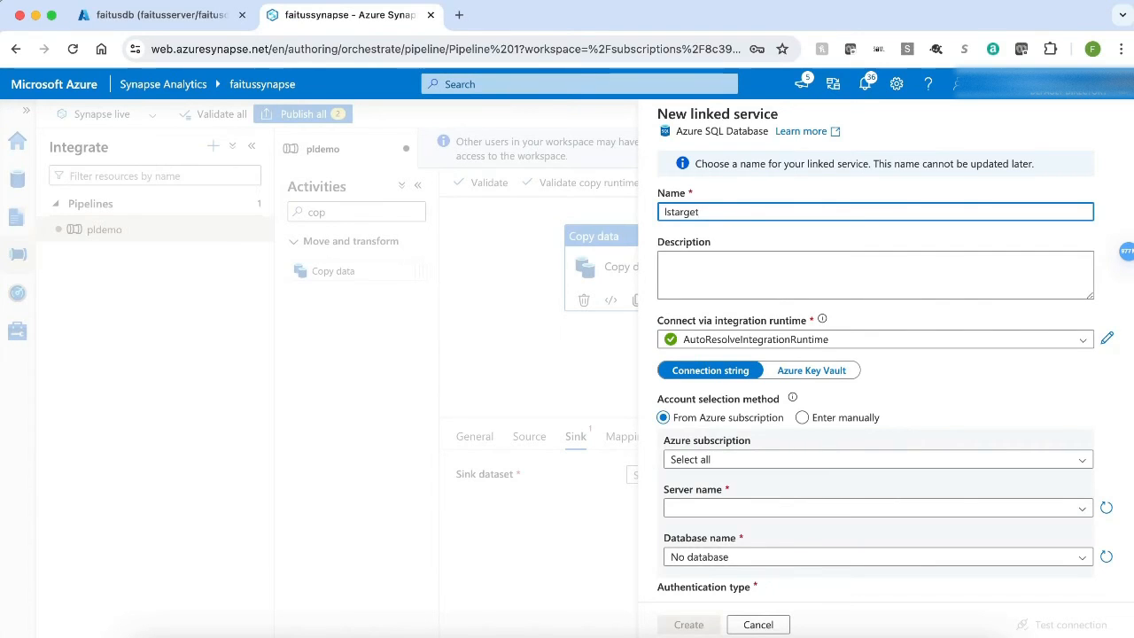
Step: Choose Azure subscription 1, the faitusserver server and the faitusdb database for the linked service
click(889, 459)
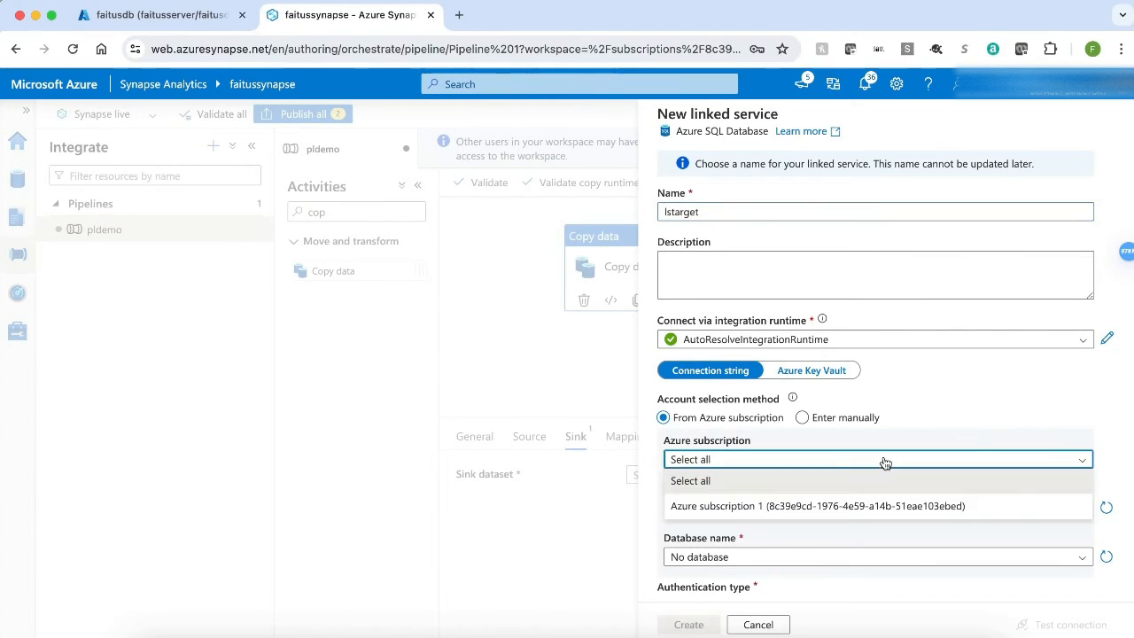
click(846, 506)
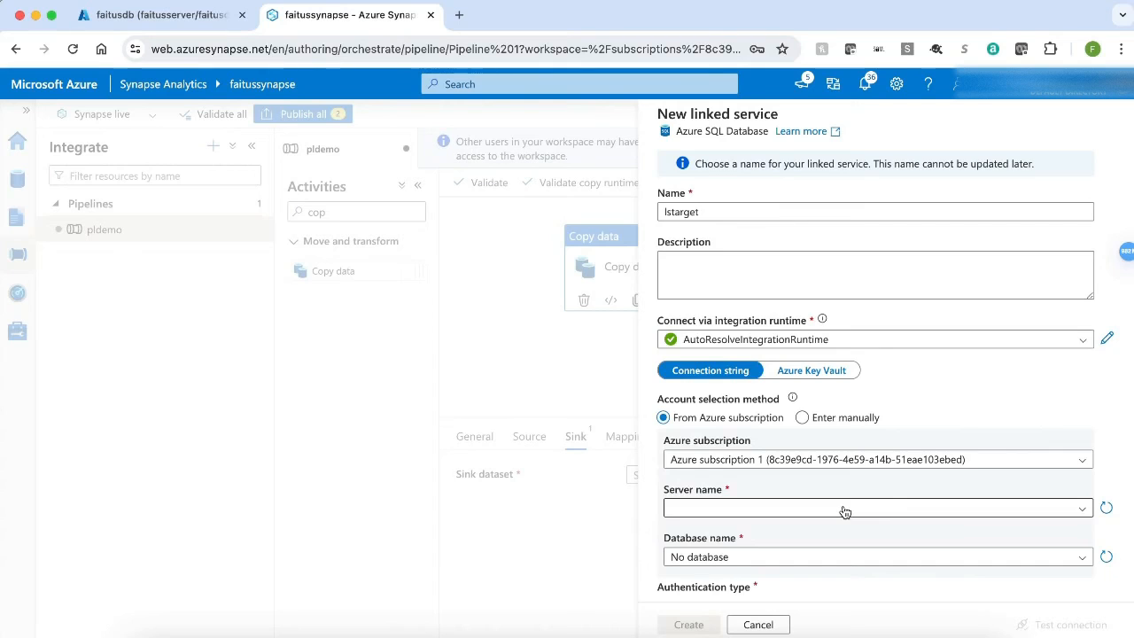
scroll(843, 510, down, 2)
click(809, 326)
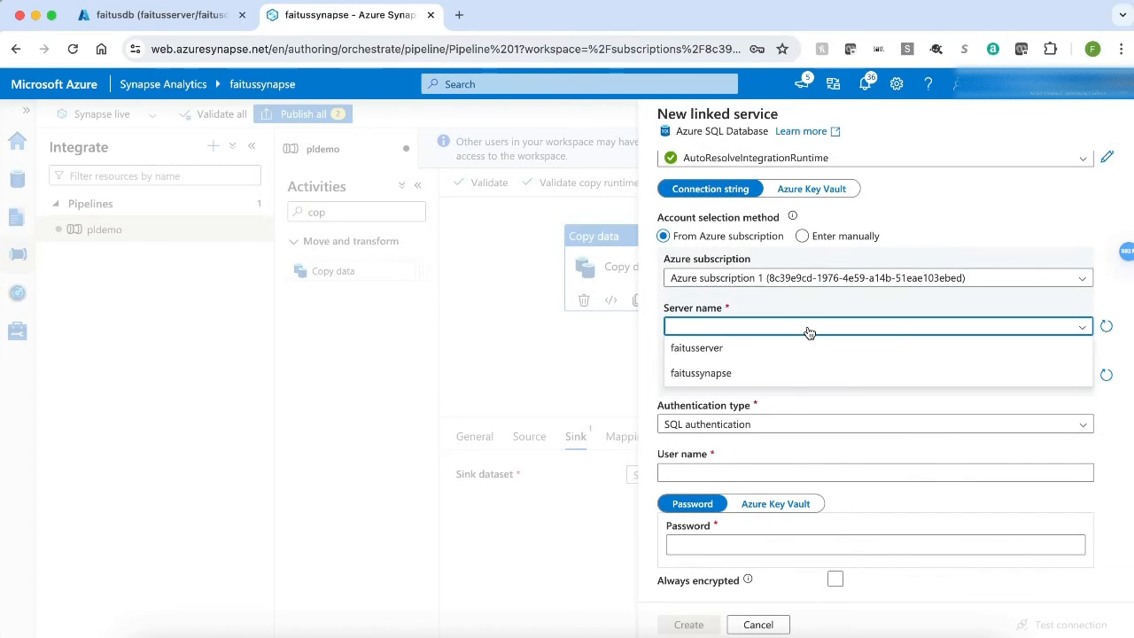
click(773, 353)
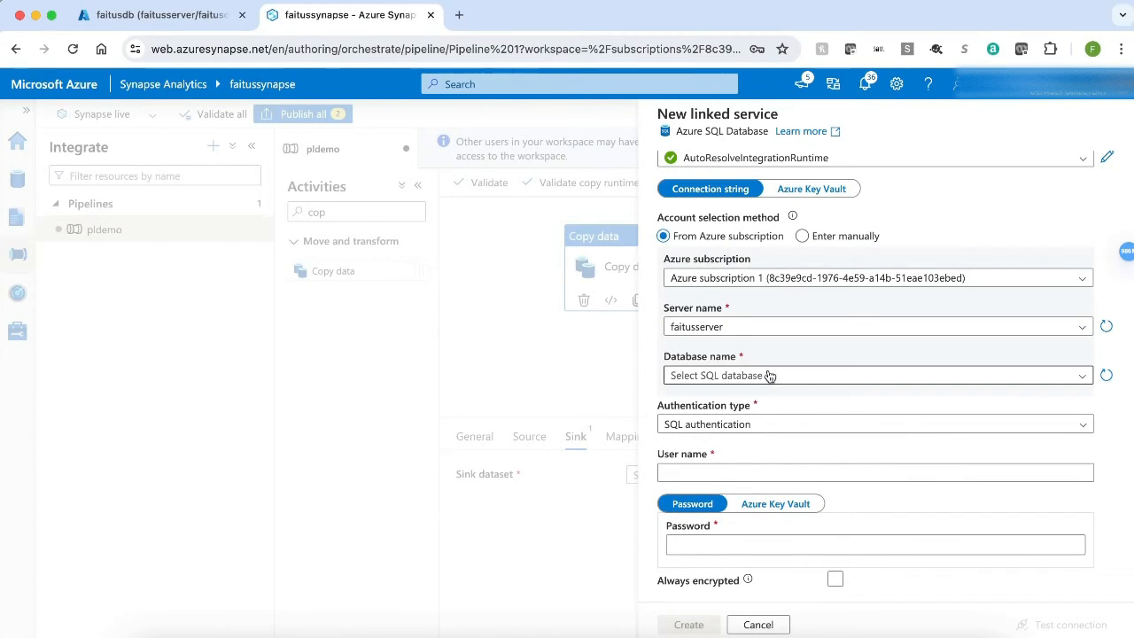
click(767, 375)
click(739, 399)
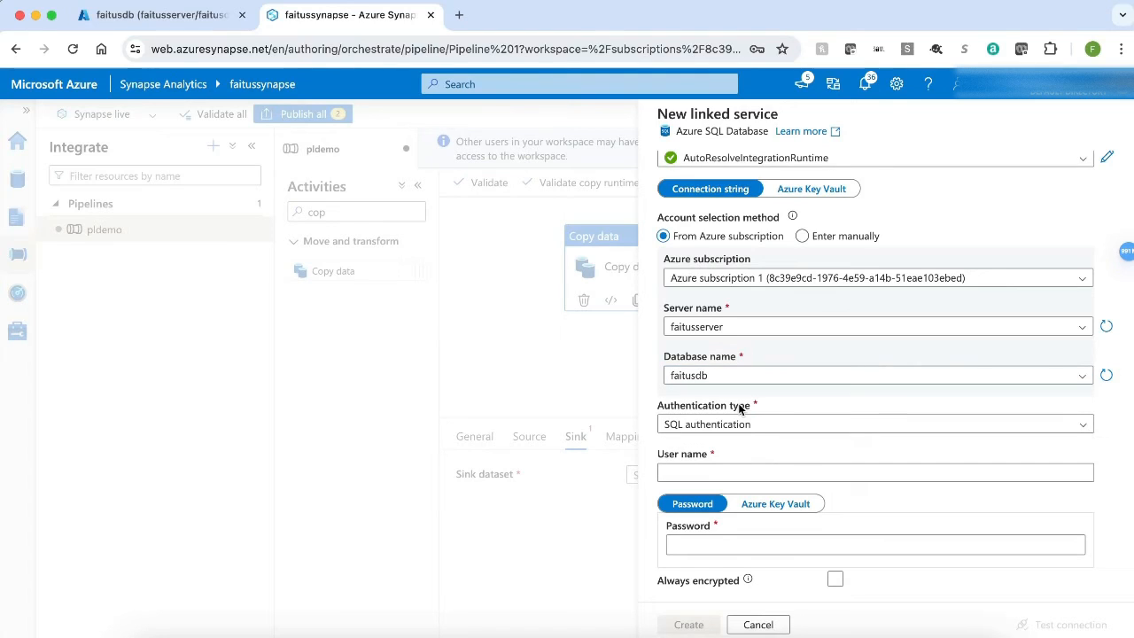
Step: Enter the SQL admin user name and paste the password, test the connection, and create the linked service
click(701, 472)
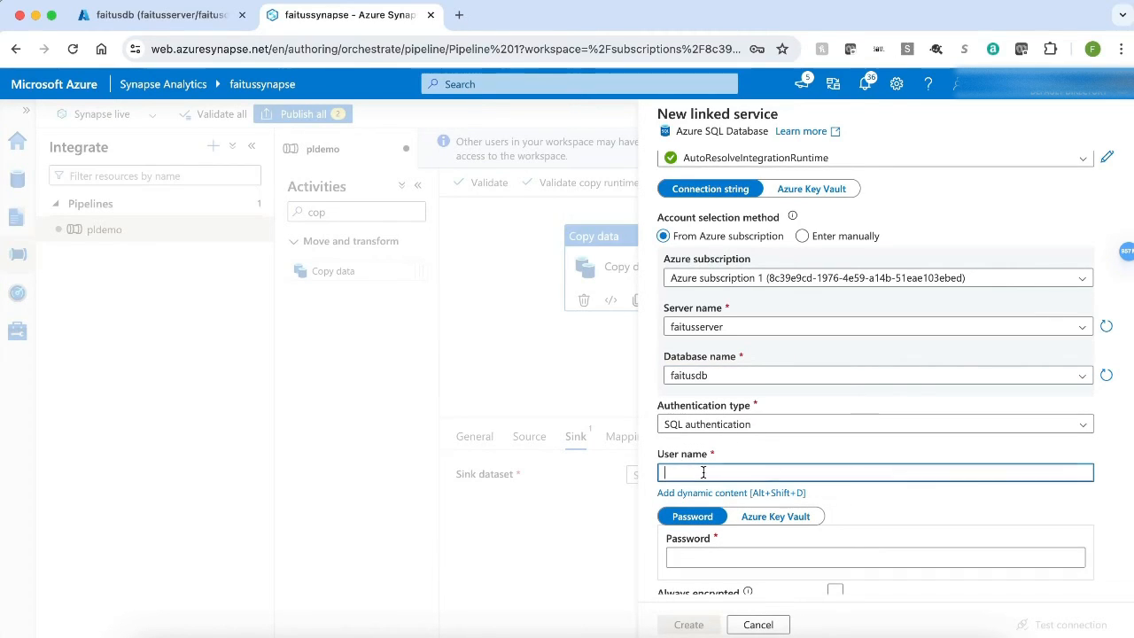
text(admin)
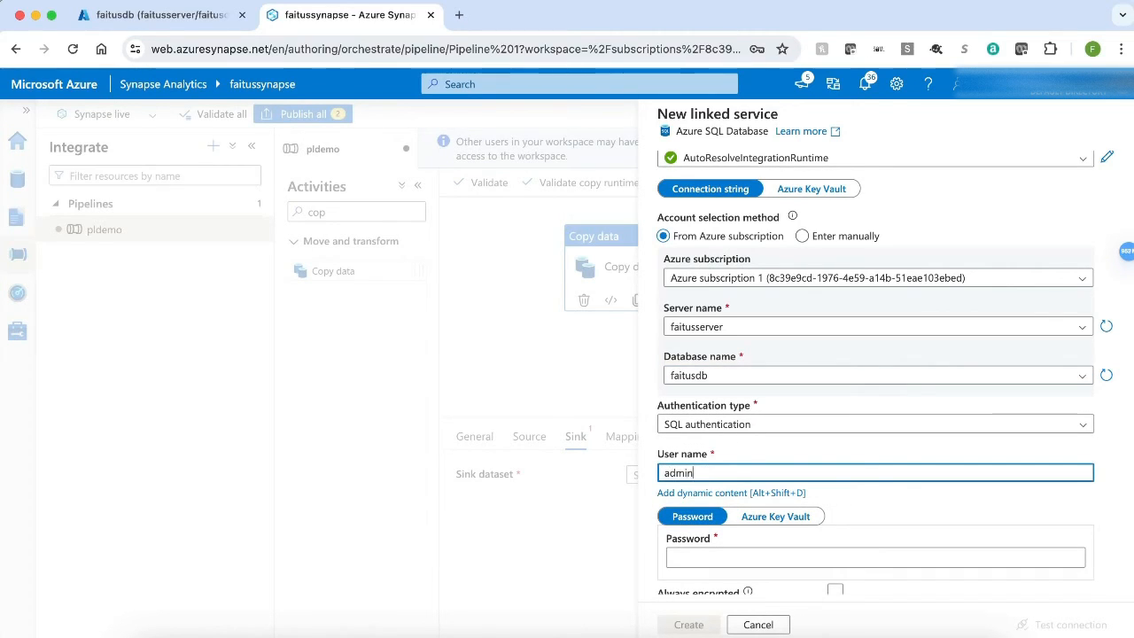
text(faitus)
click(709, 558)
key(super+v)
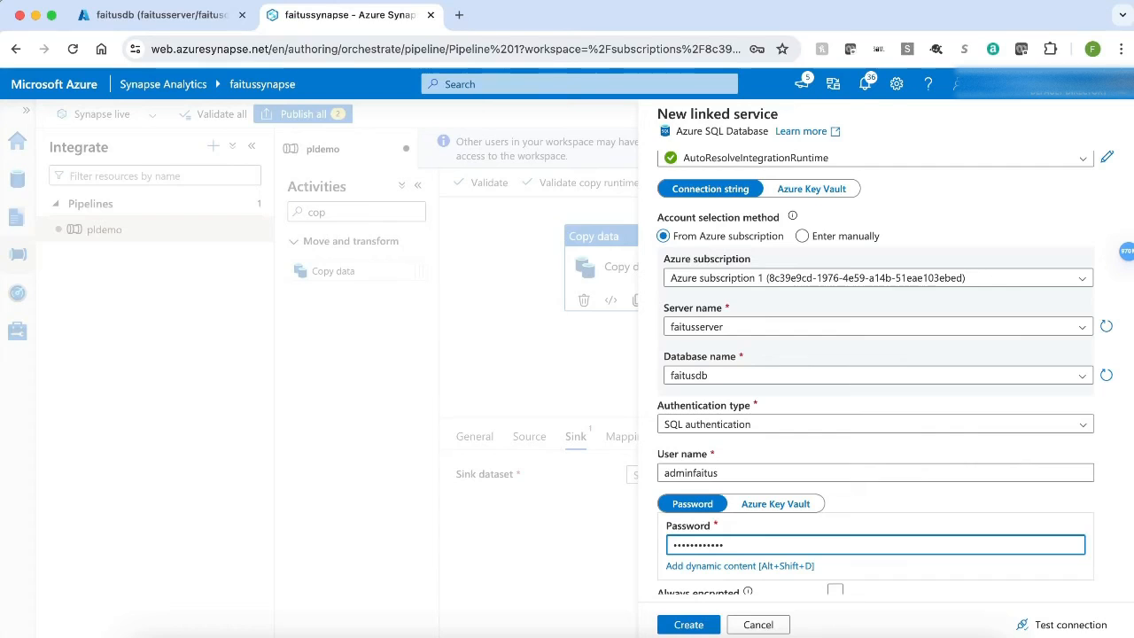
click(1066, 624)
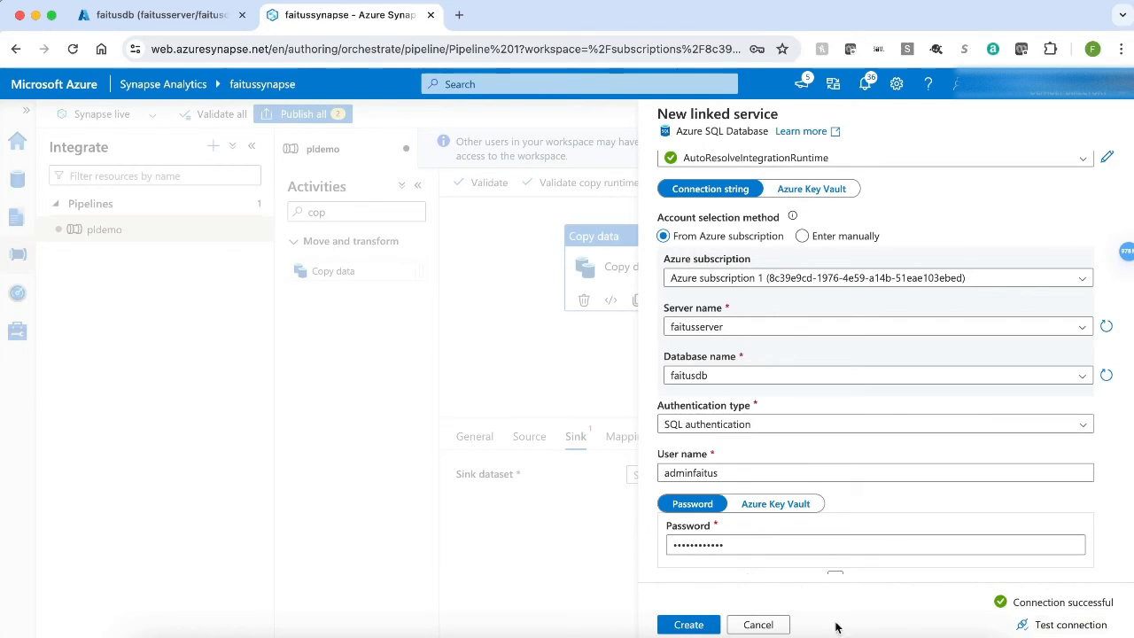
click(691, 626)
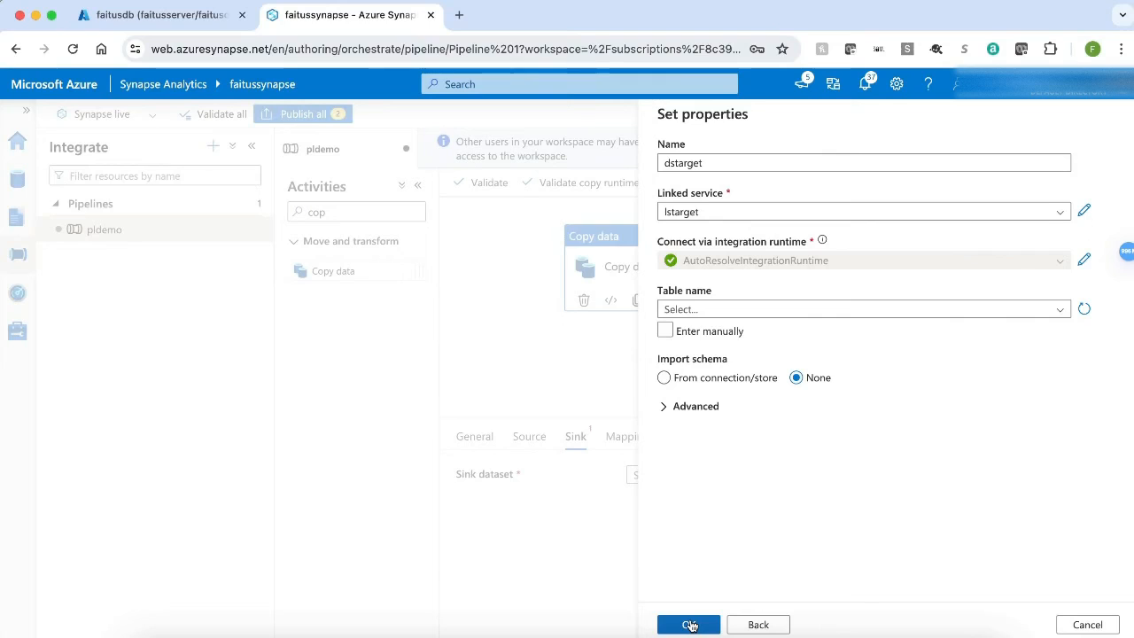
Step: Enter the table name manually as dbo.cardetails, set import schema to None, and confirm the sink dataset
click(783, 311)
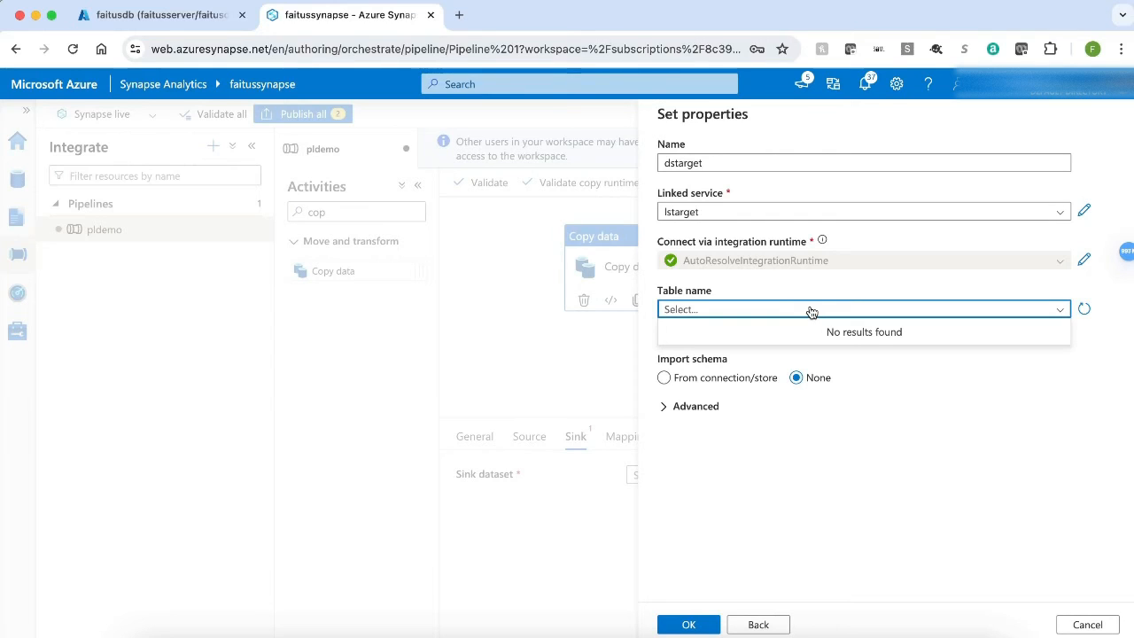
click(863, 392)
click(664, 333)
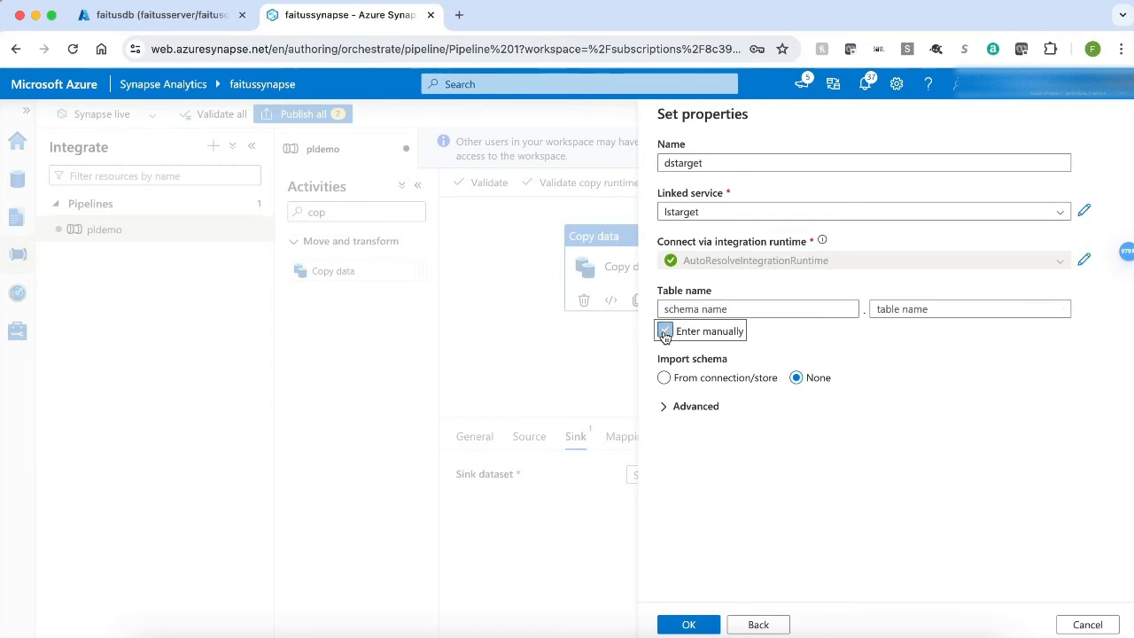
click(704, 309)
text(dbo)
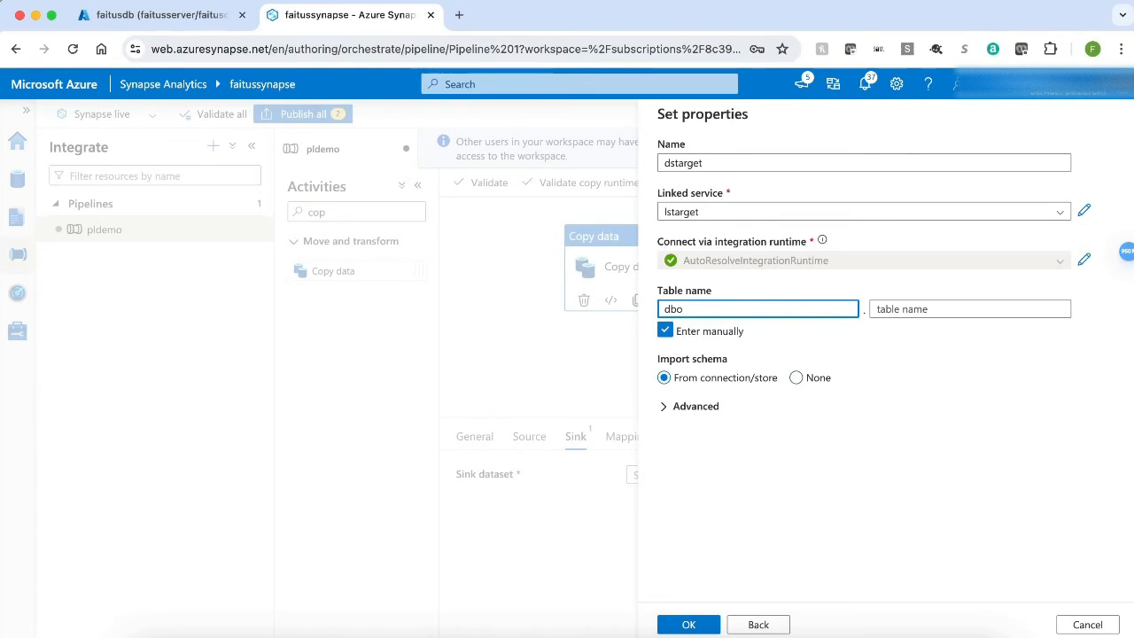
click(948, 309)
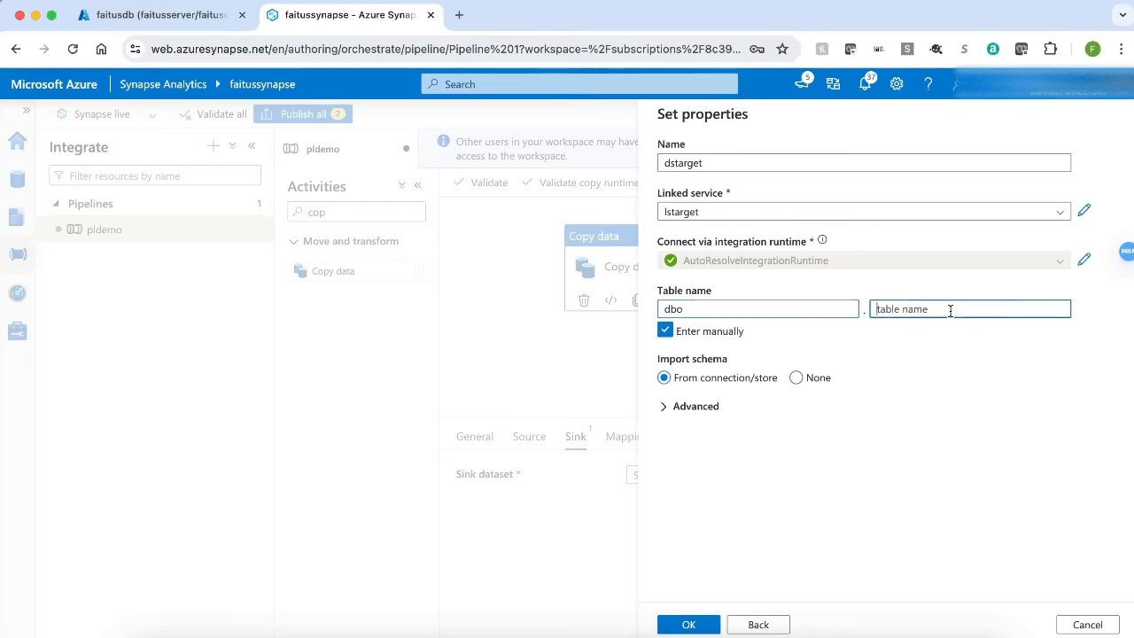
text(details)
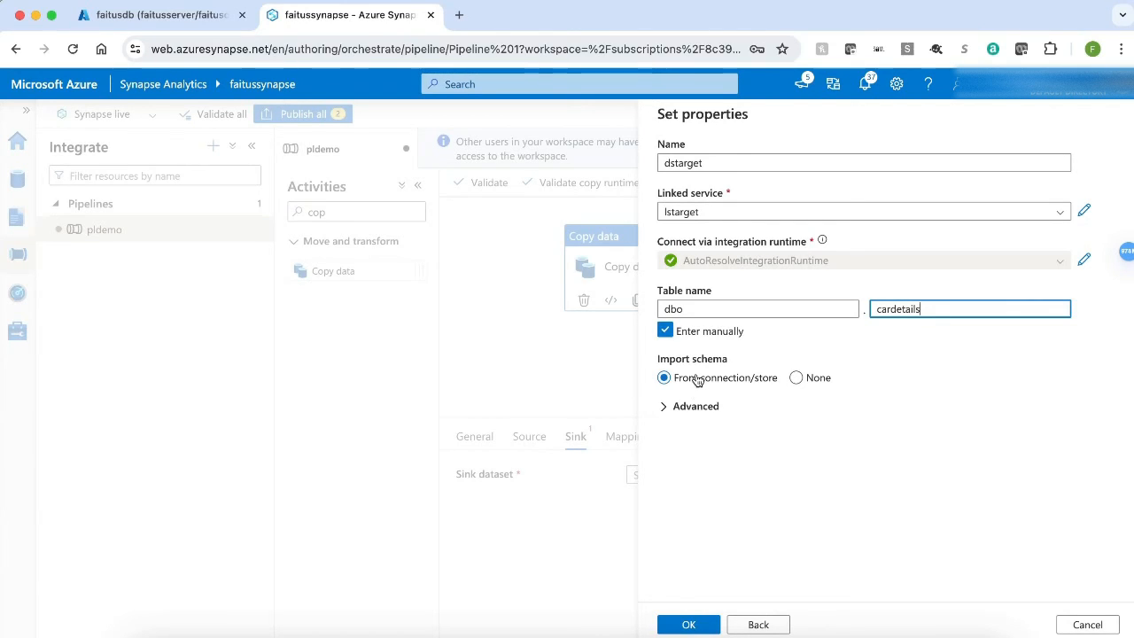
click(800, 378)
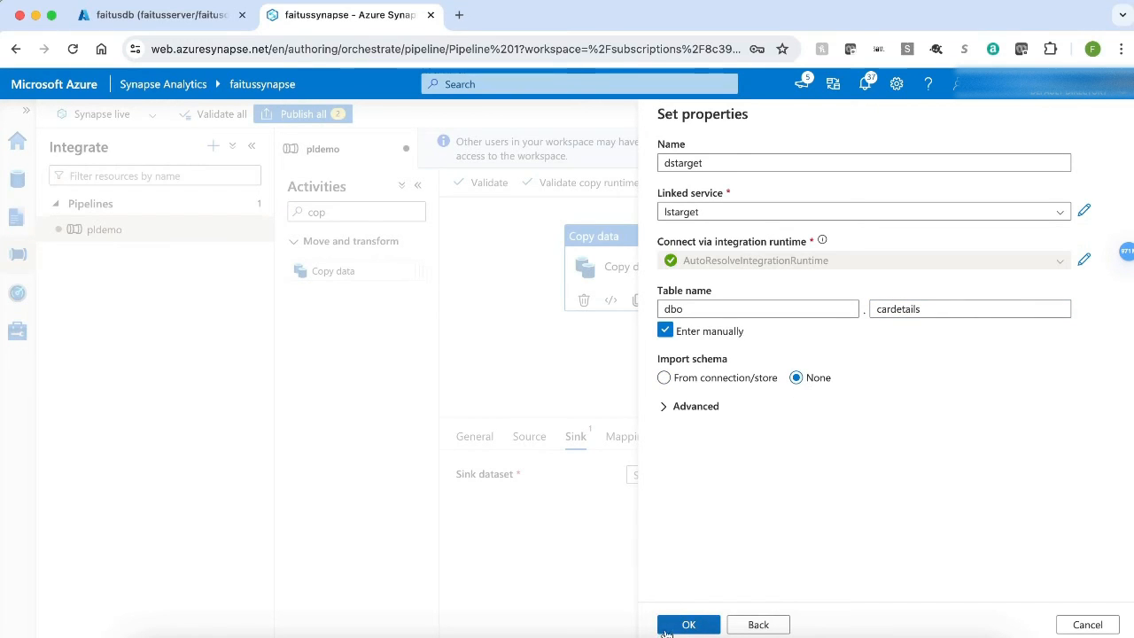
click(675, 625)
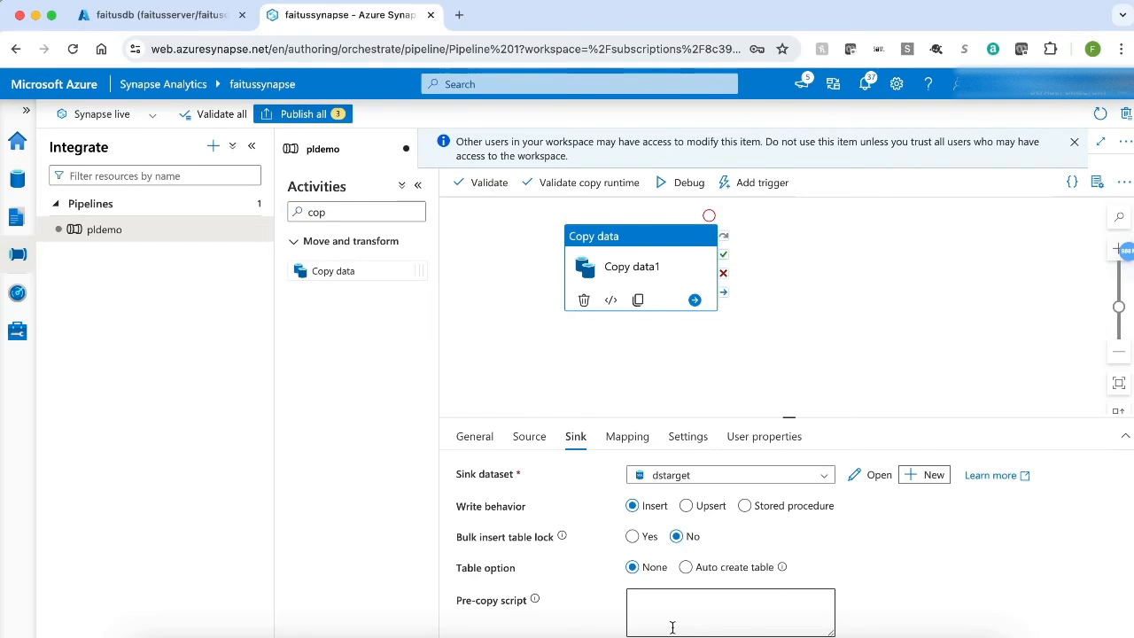
Step: Set the sink's table option to Auto create table
click(685, 568)
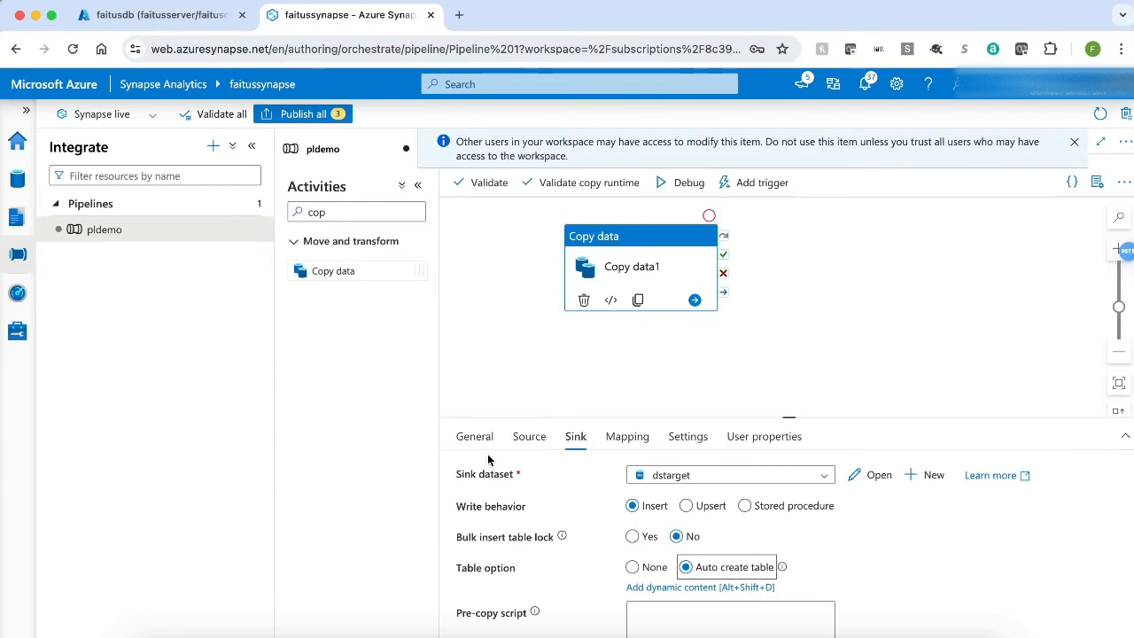
Step: On the copy activity's source, add an additional column named FileName with the $$FILEPATH value
click(529, 439)
drag(766, 415, 774, 262)
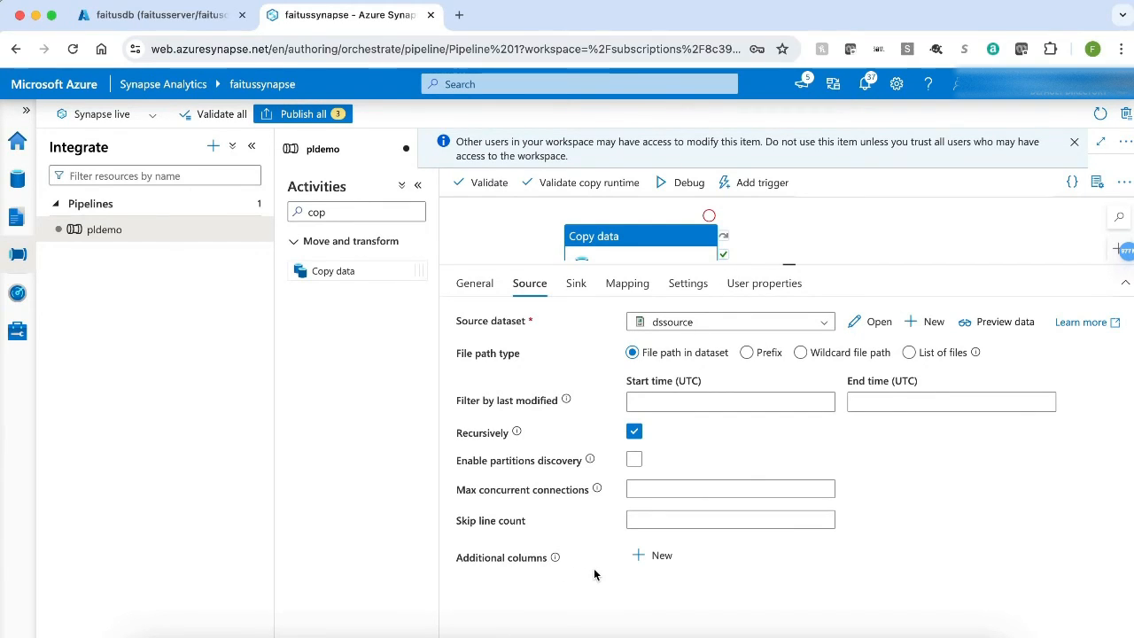
click(656, 558)
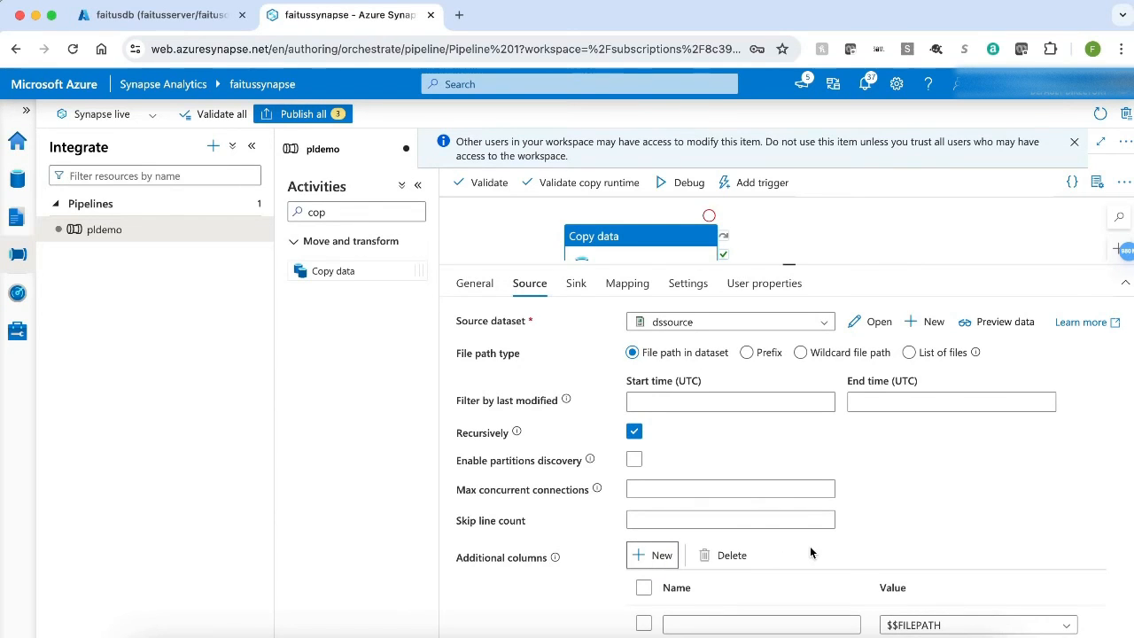
scroll(809, 549, down, 1)
click(755, 581)
text(FileName)
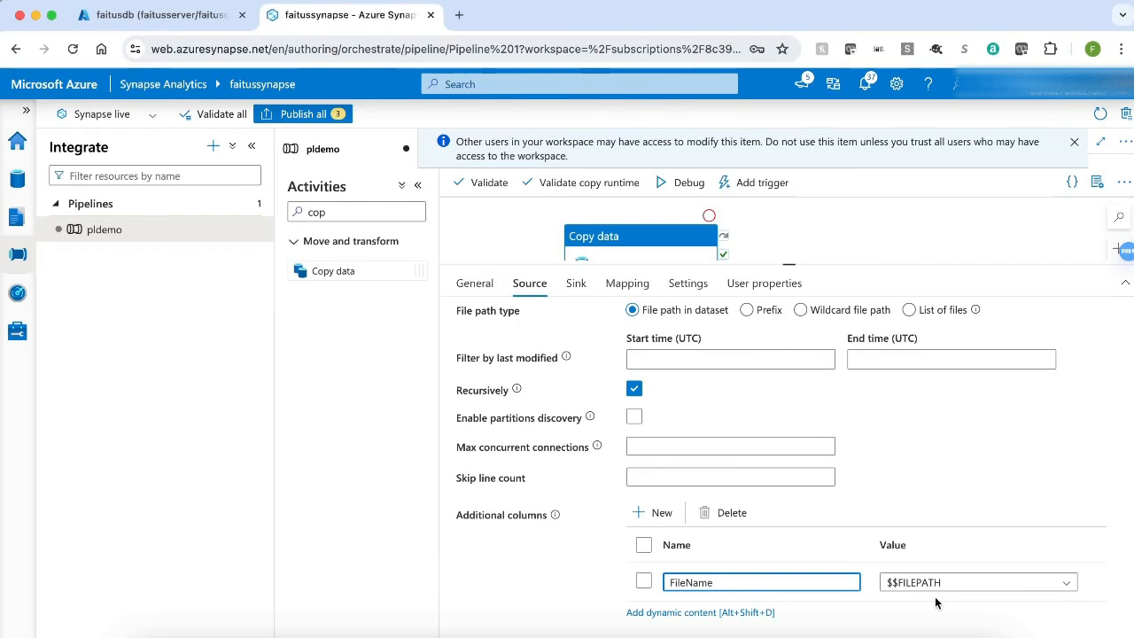
Step: Add a FileDescription column with a Custom value of Car Info
click(663, 513)
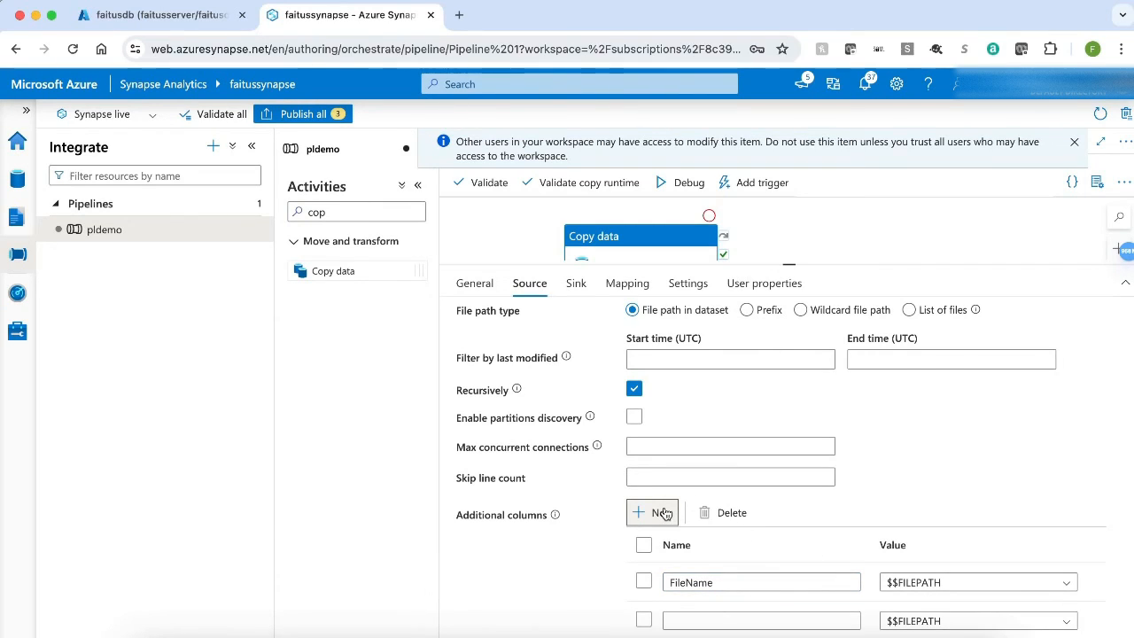
click(688, 618)
text(FileDescription)
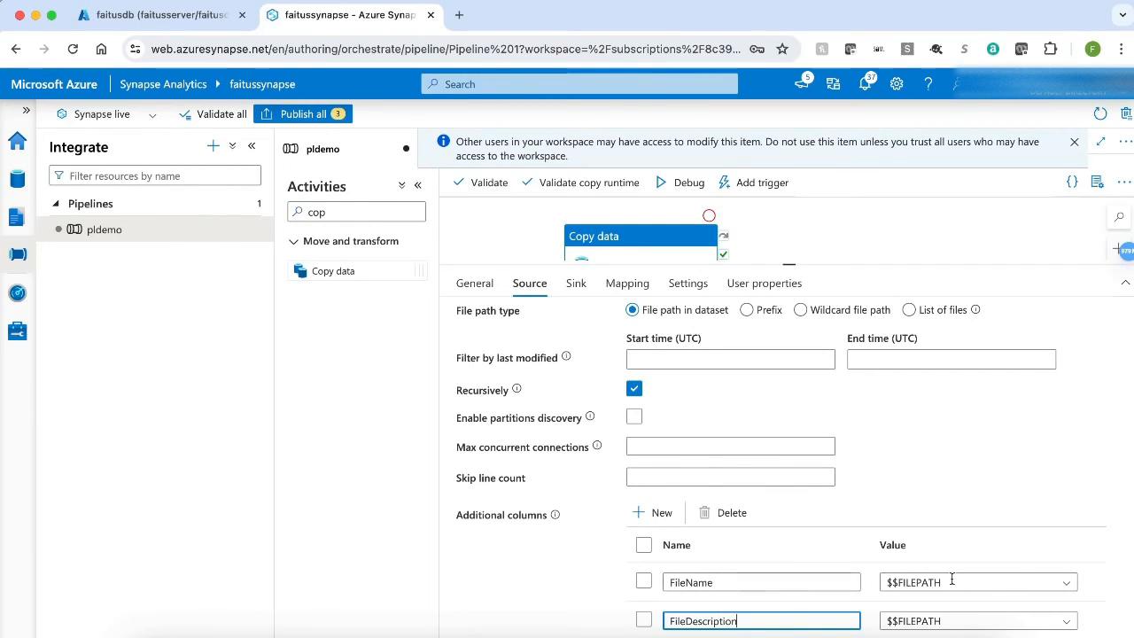
click(1027, 624)
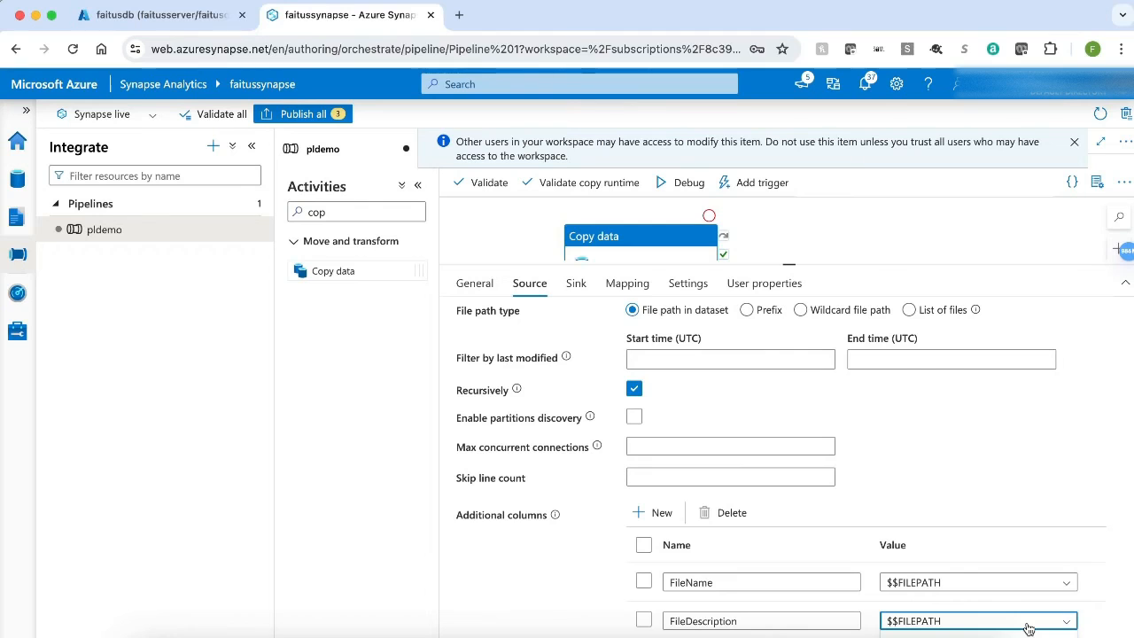
click(1027, 624)
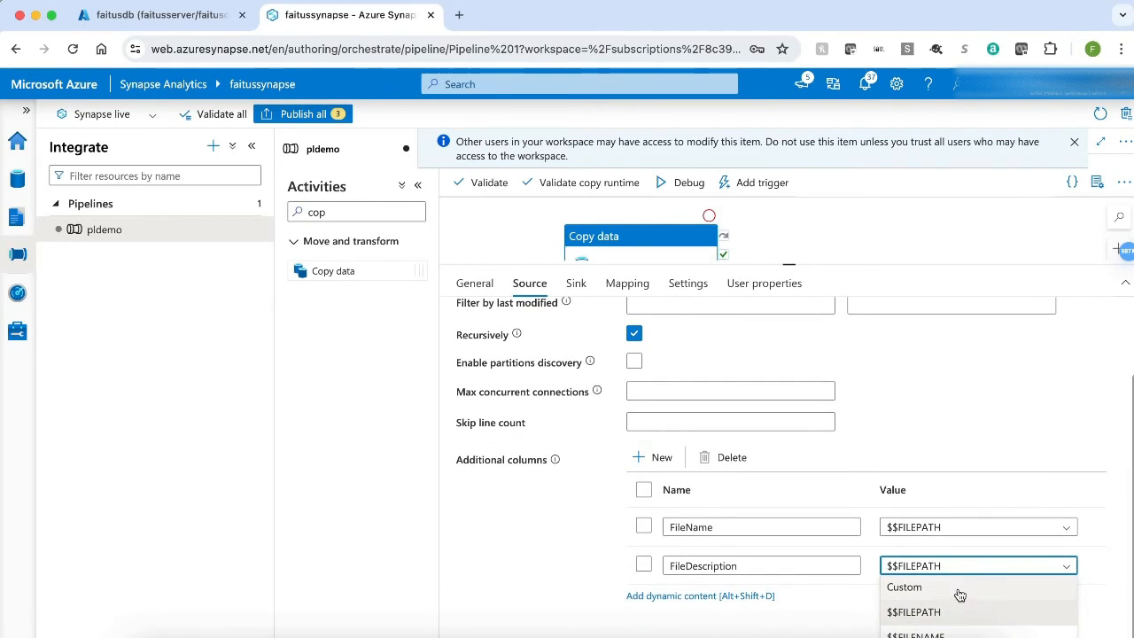
click(962, 520)
click(1074, 581)
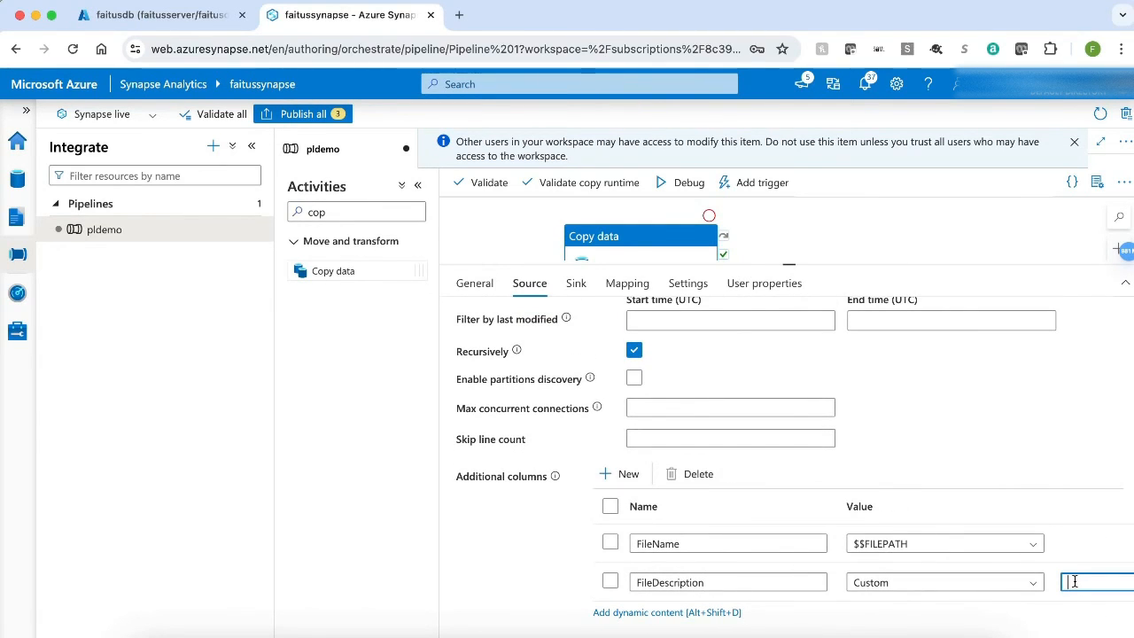
text(Car Info)
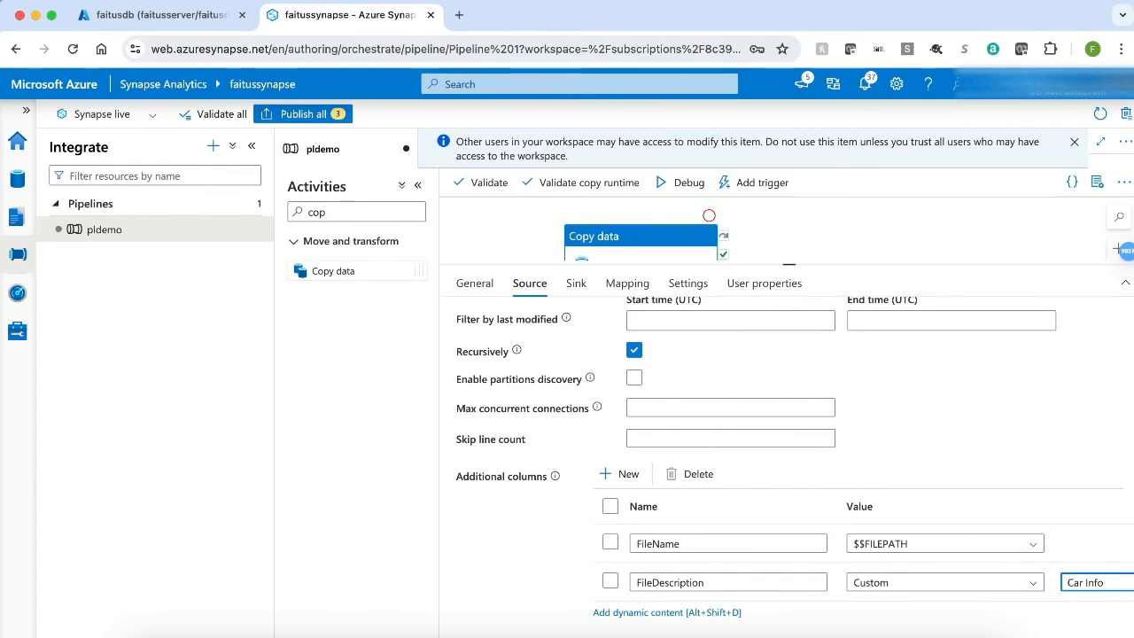
Step: Add a PiplineRunId column whose value is the Pipeline run ID system variable as dynamic content
click(620, 474)
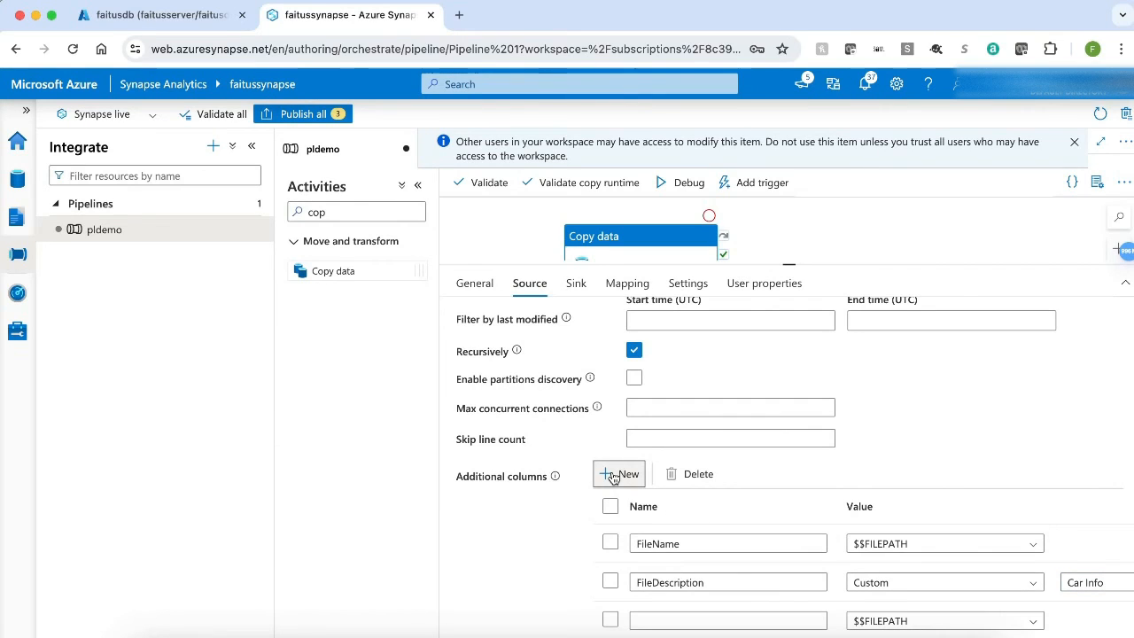
click(647, 618)
scroll(648, 618, down, 1)
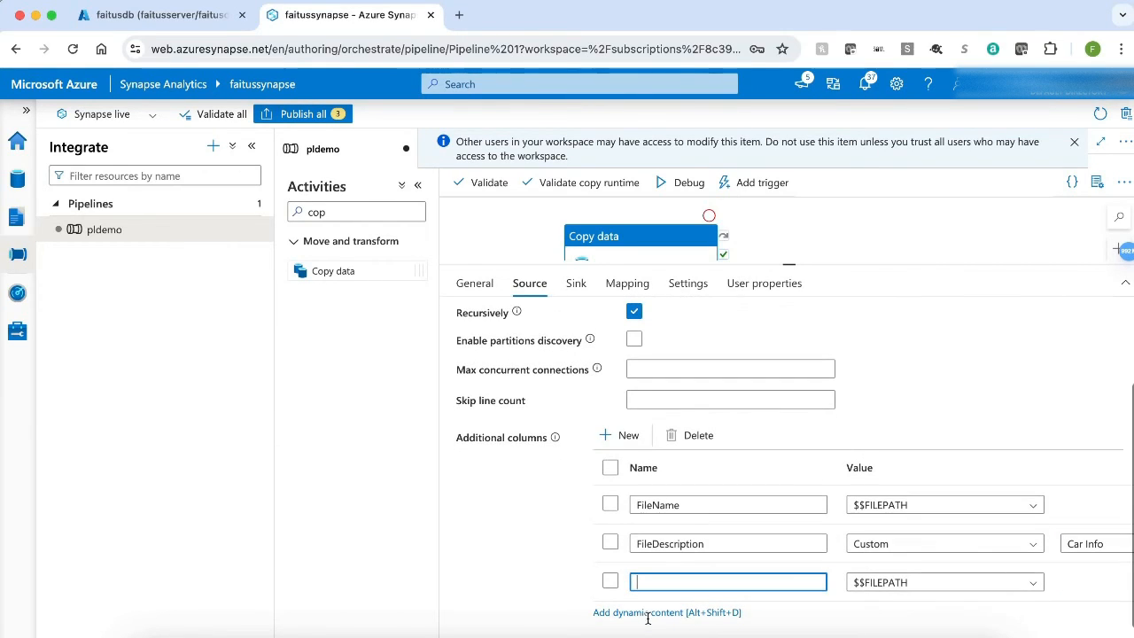
text(PiplineRunId)
click(918, 429)
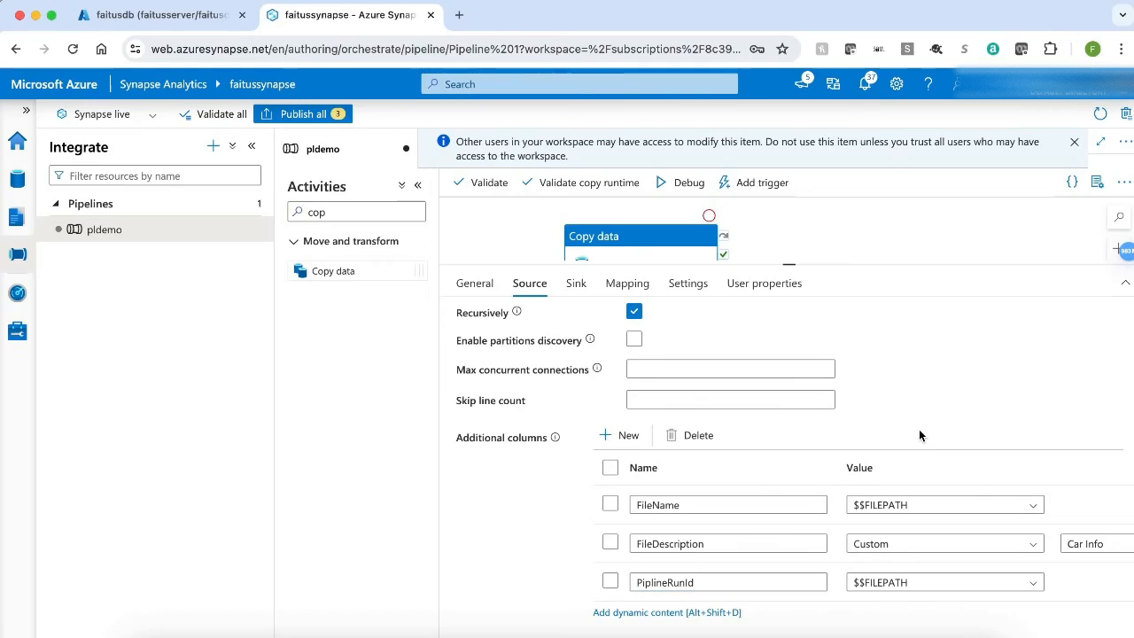
click(955, 585)
scroll(936, 620, down, 2)
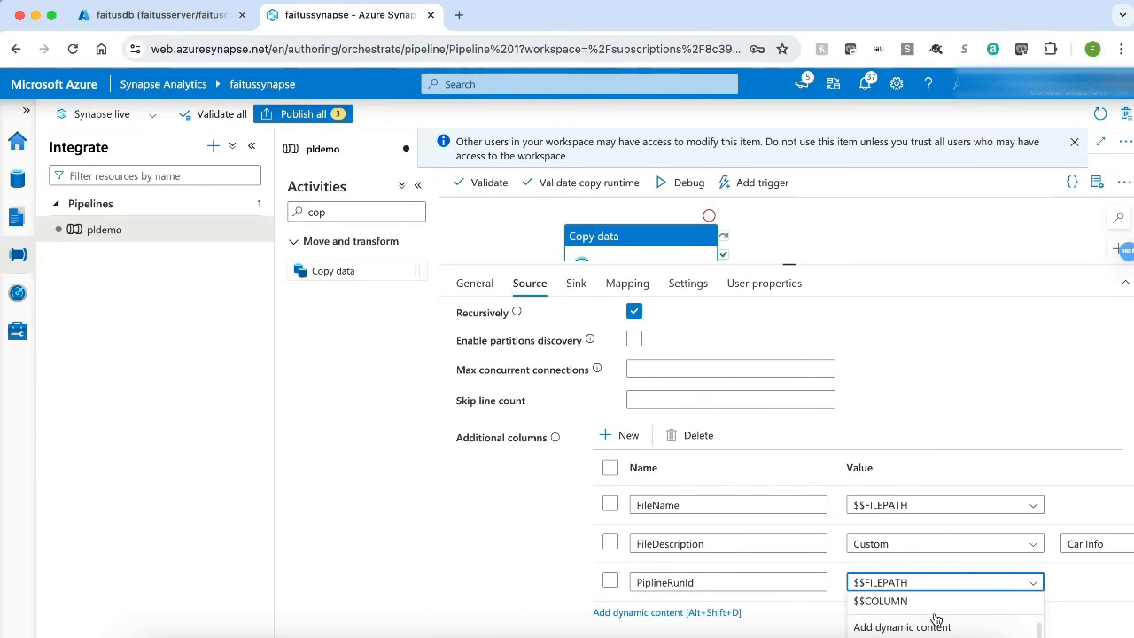
click(934, 629)
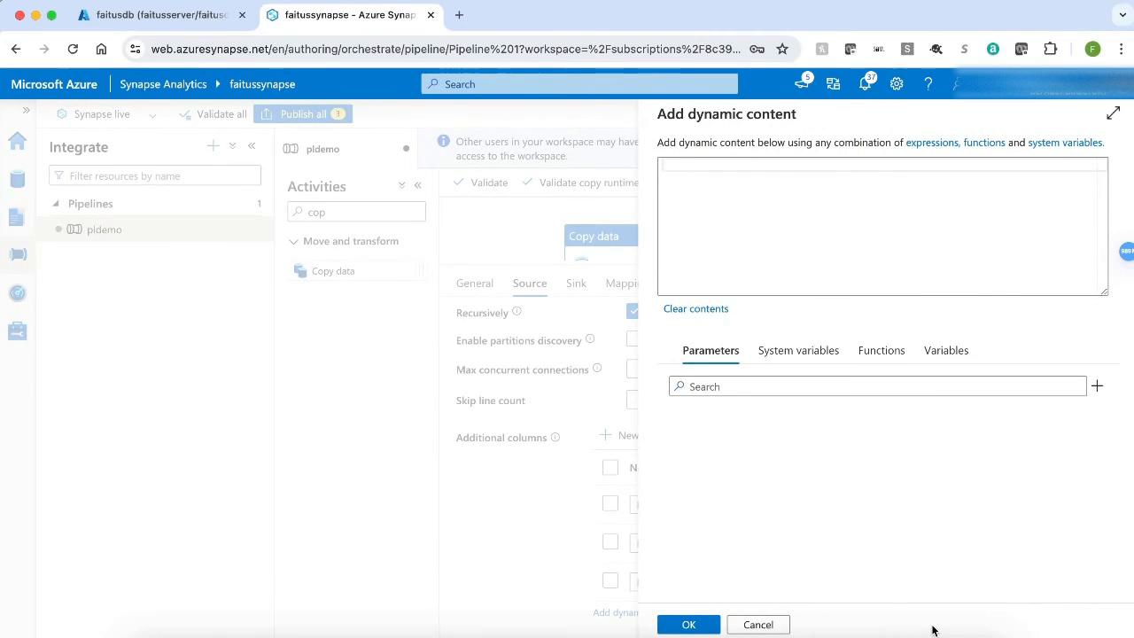
click(810, 362)
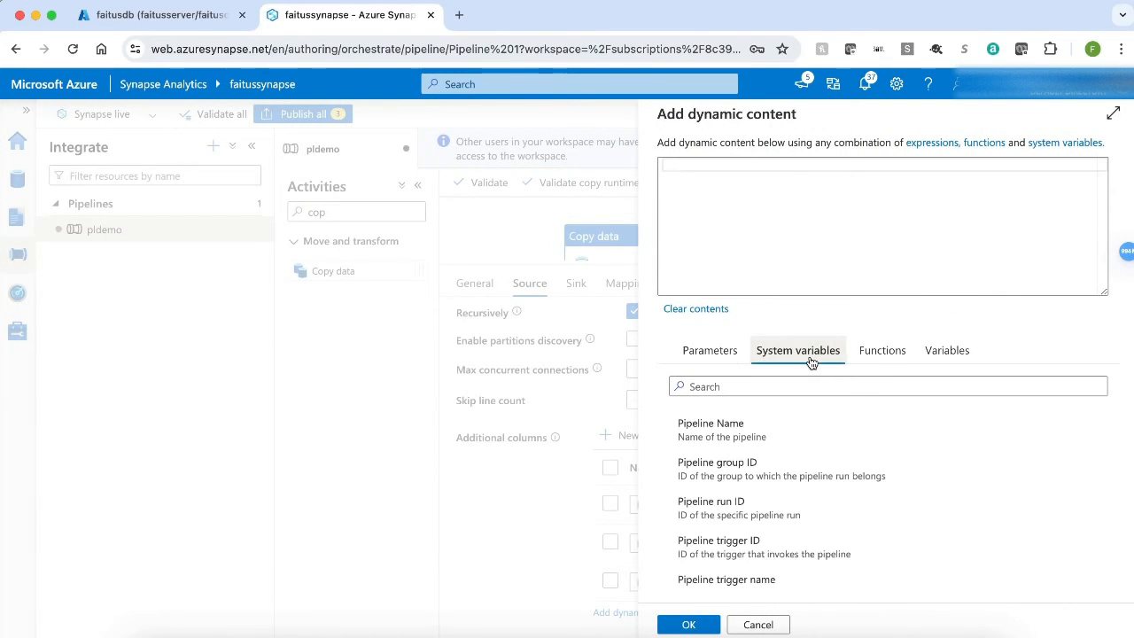
click(733, 516)
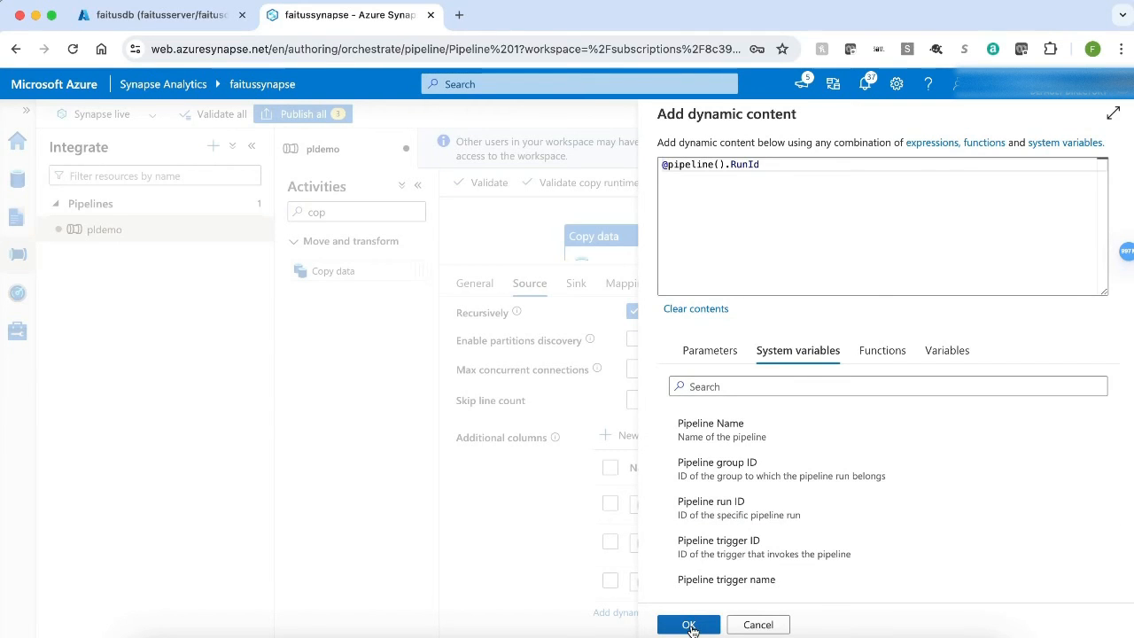
click(689, 624)
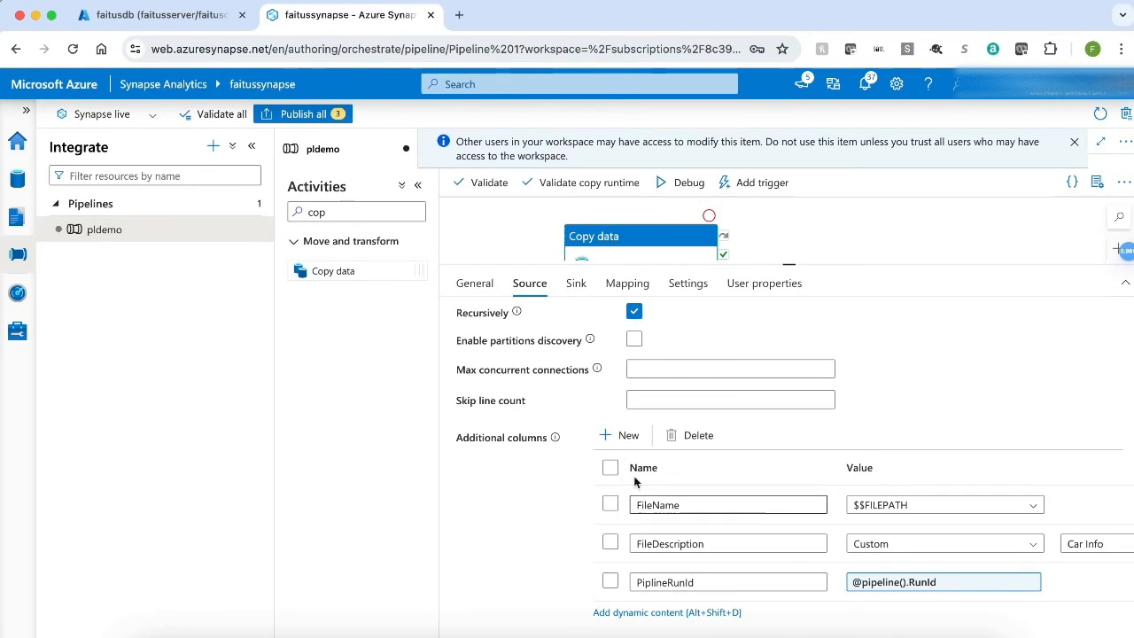
Step: Add a LoadTimestamp column whose dynamic content is the utcnow date function
click(618, 442)
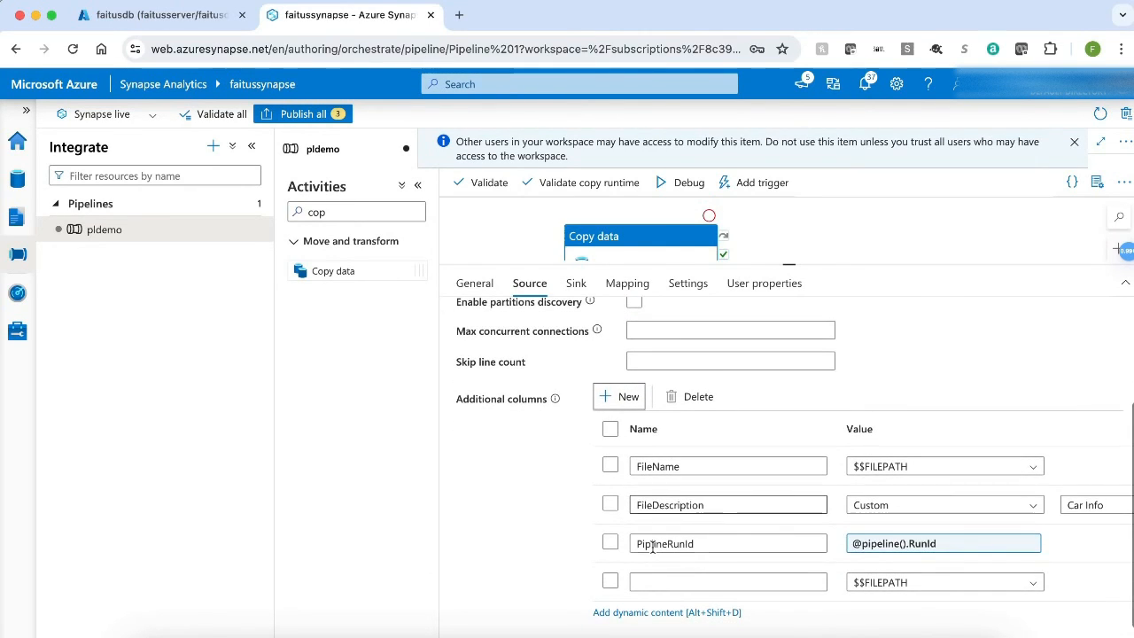
click(652, 581)
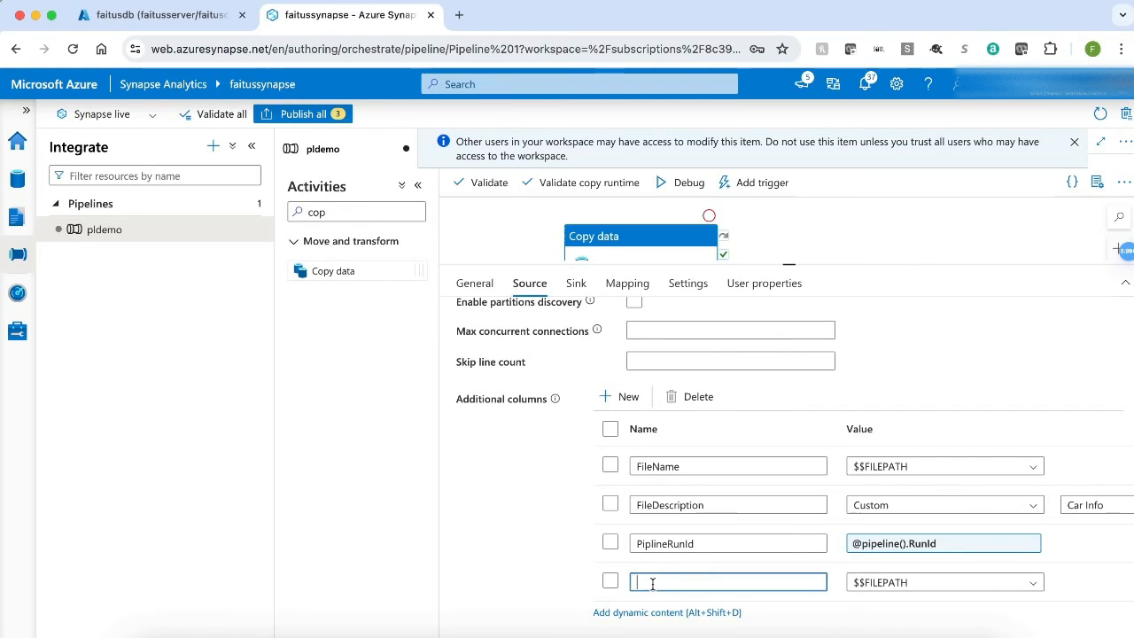
text(LoadTimestamp)
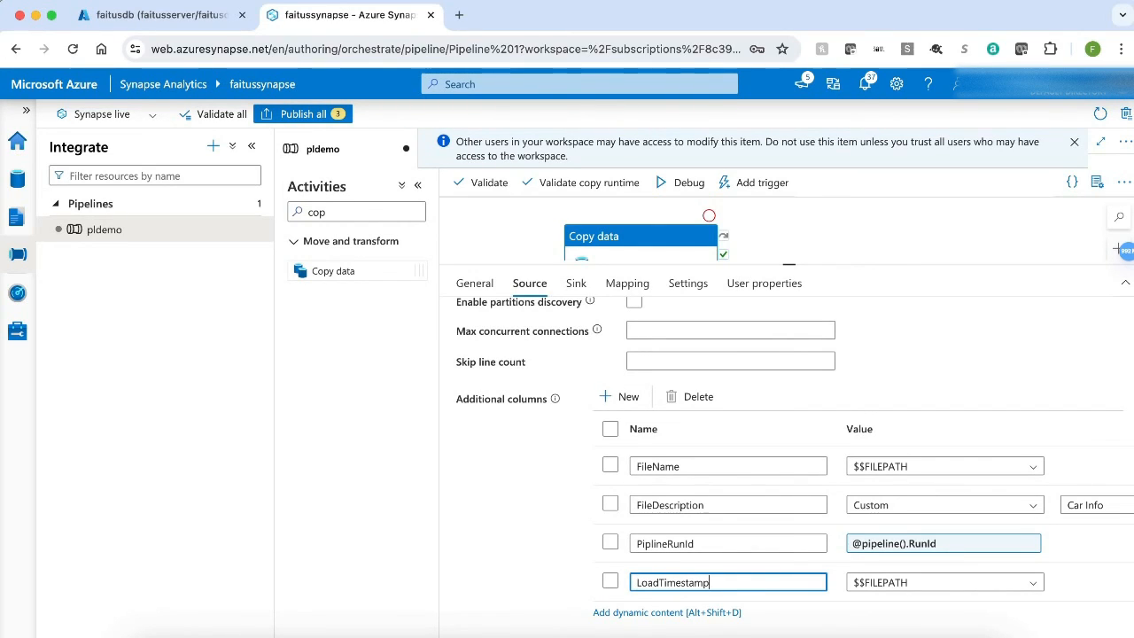
click(961, 585)
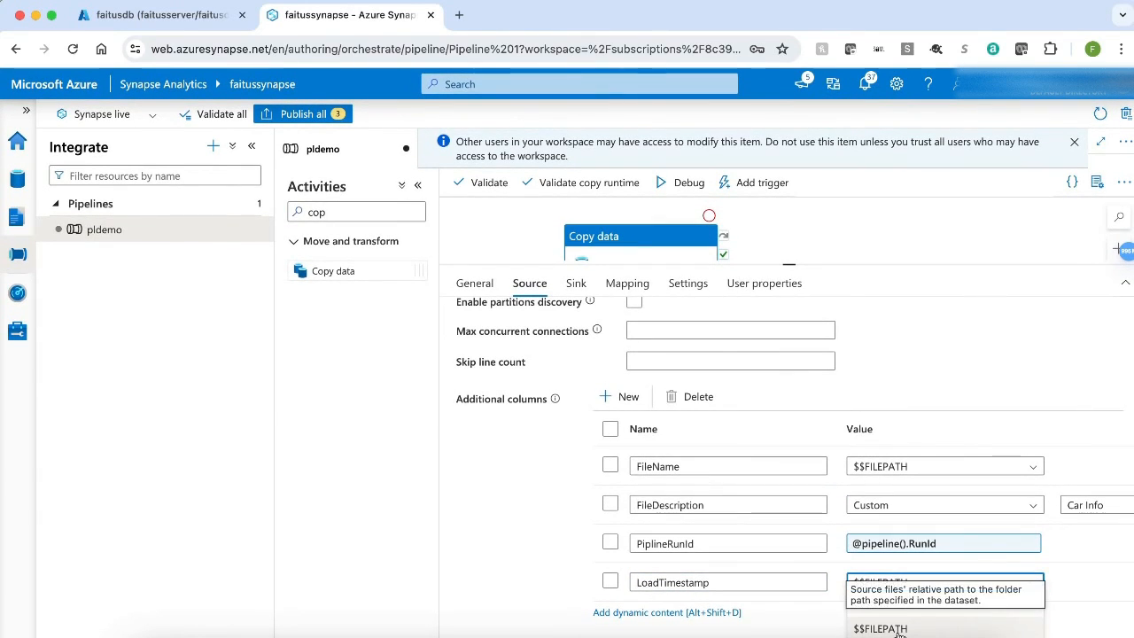
scroll(901, 627, down, 1)
scroll(902, 625, down, 1)
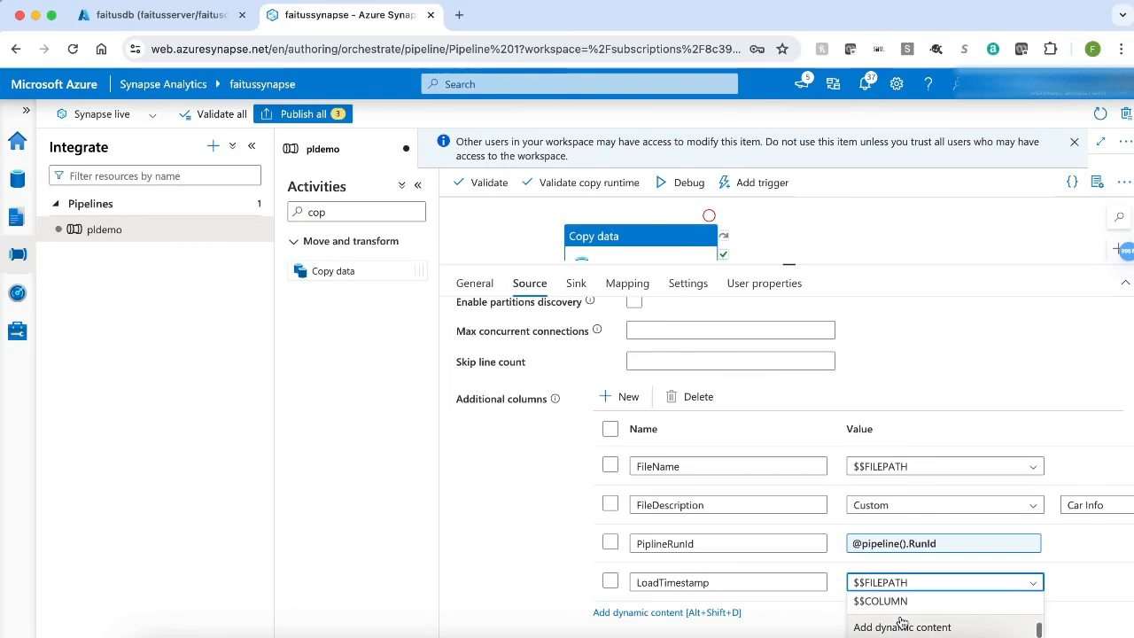
click(899, 627)
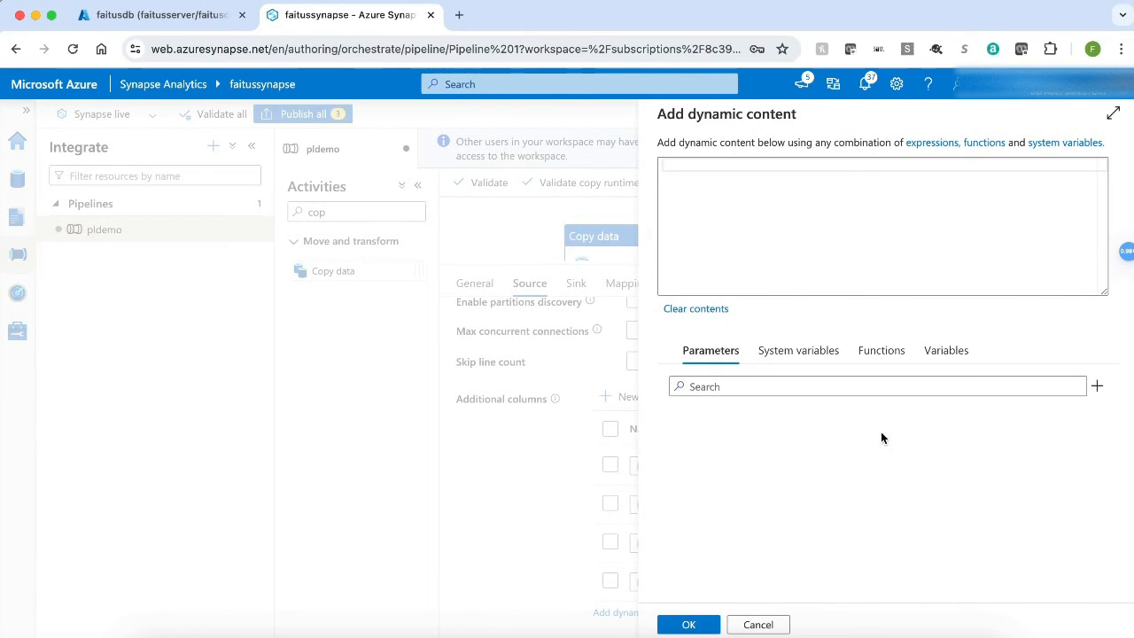
click(880, 352)
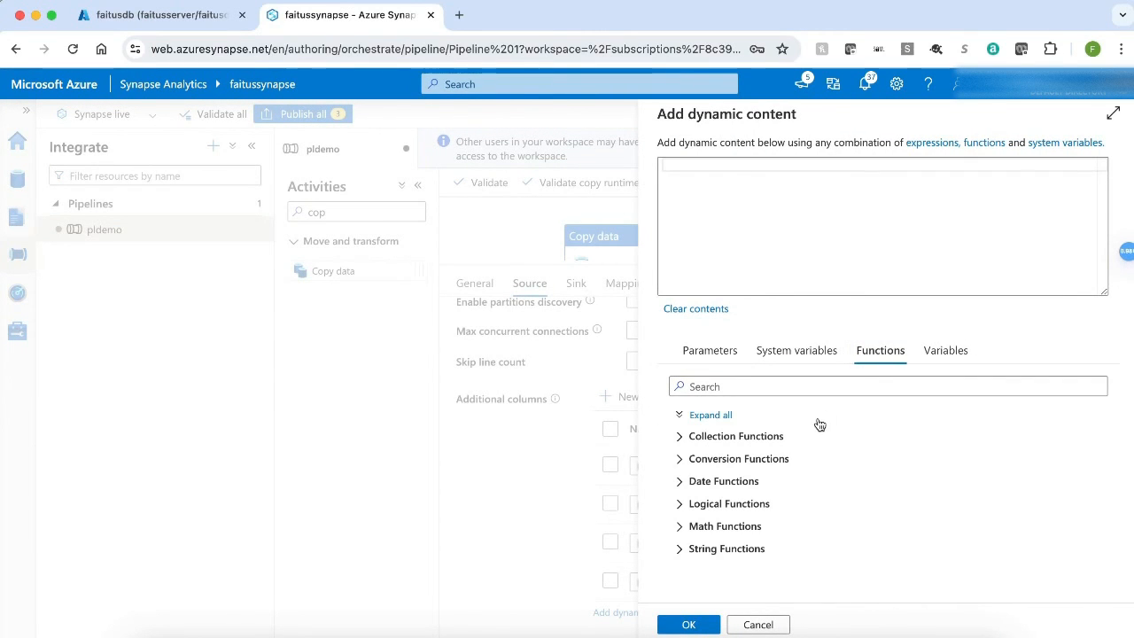
click(703, 486)
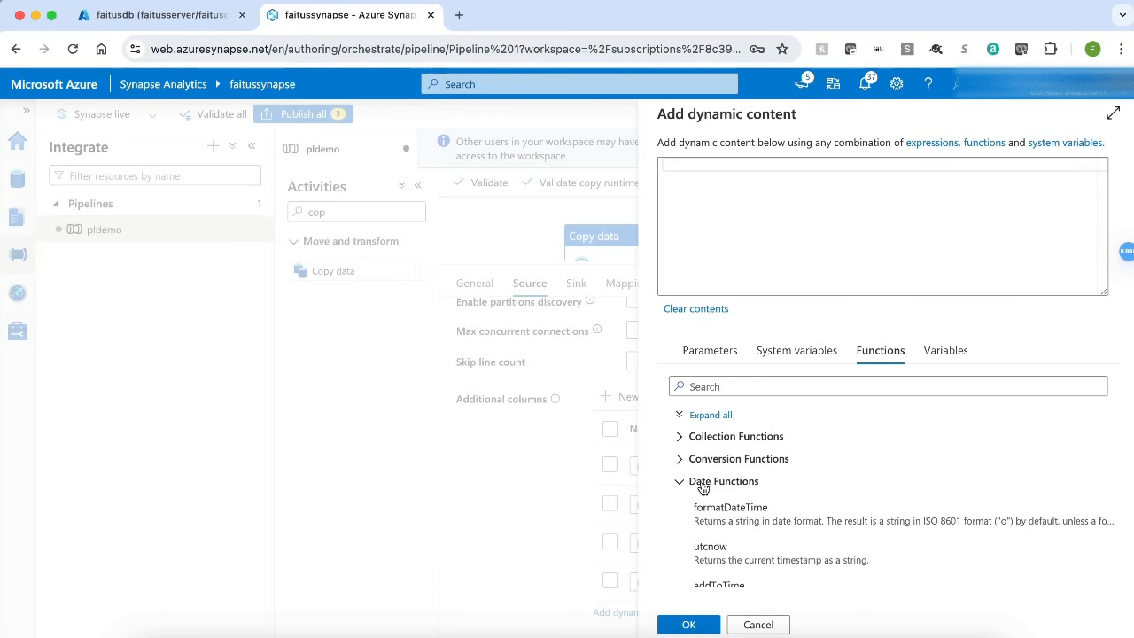
click(722, 554)
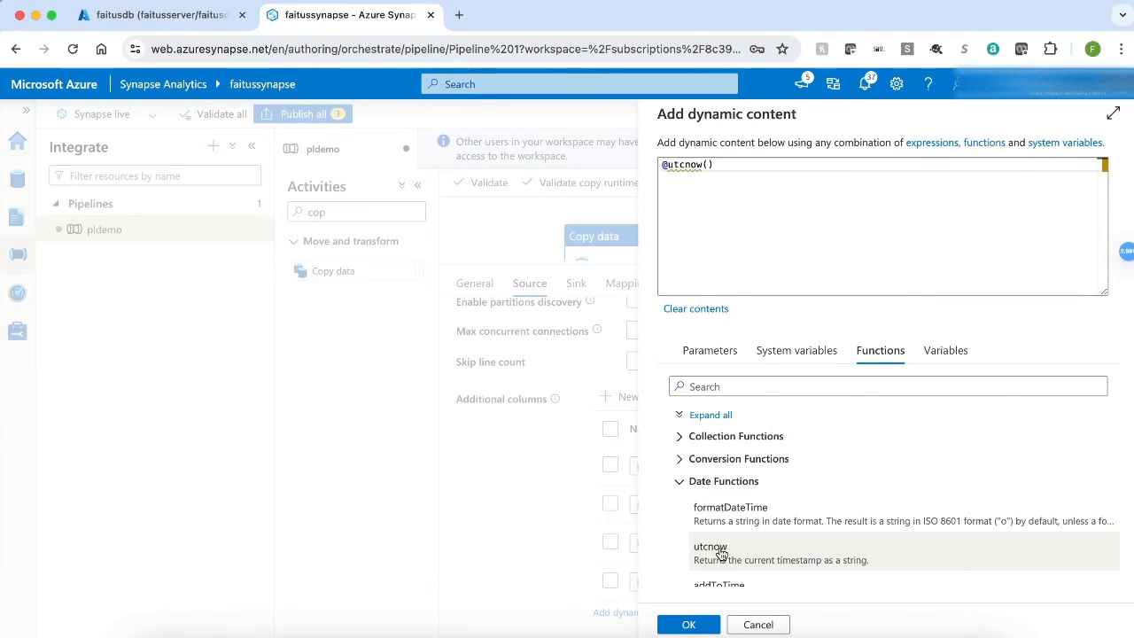
click(685, 623)
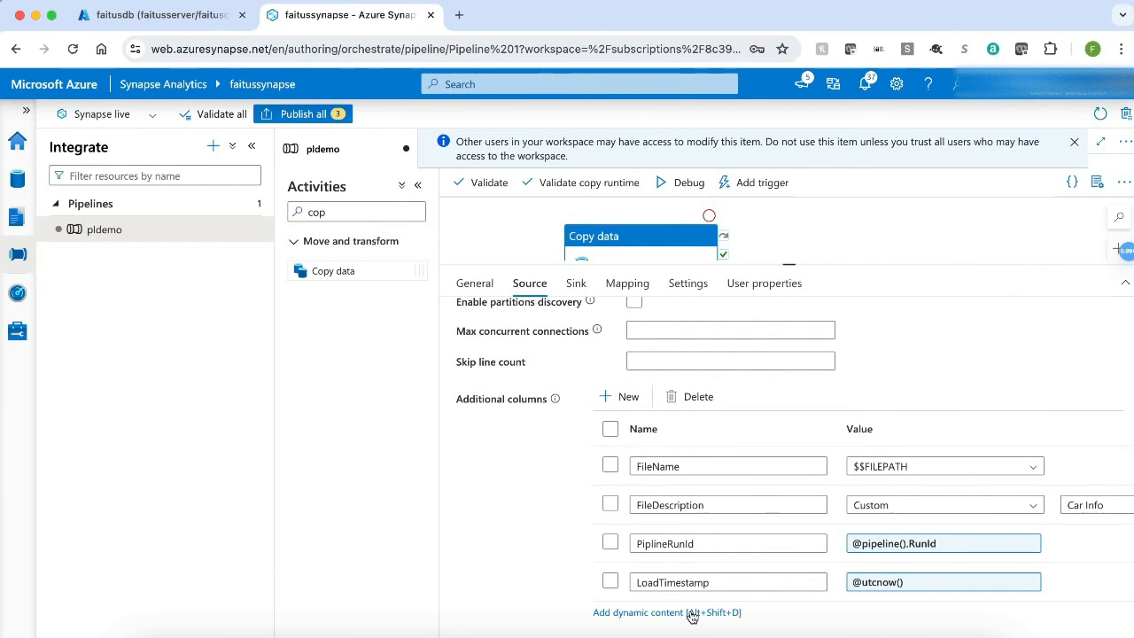
Step: Debug the pipeline and refresh the run output until the copy activity finishes
click(575, 281)
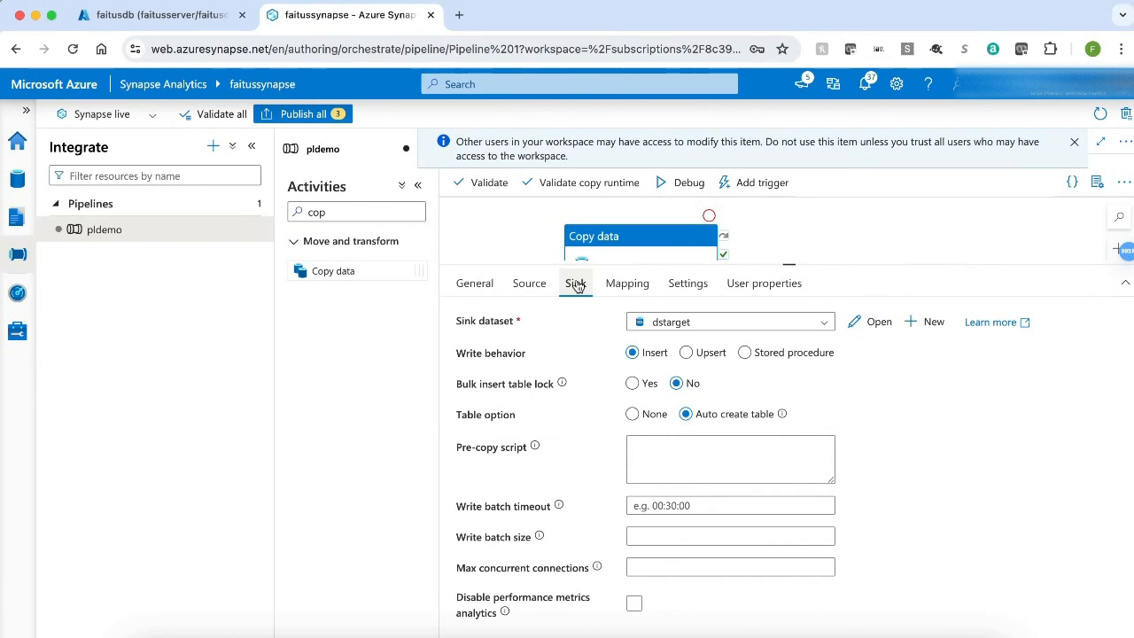
click(685, 182)
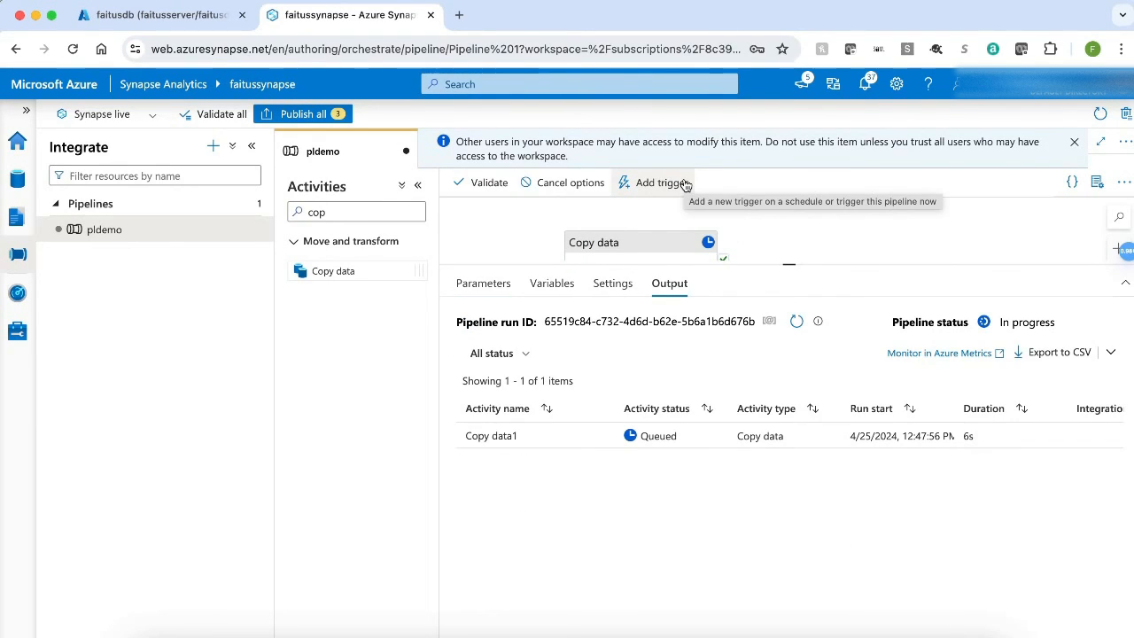
click(795, 322)
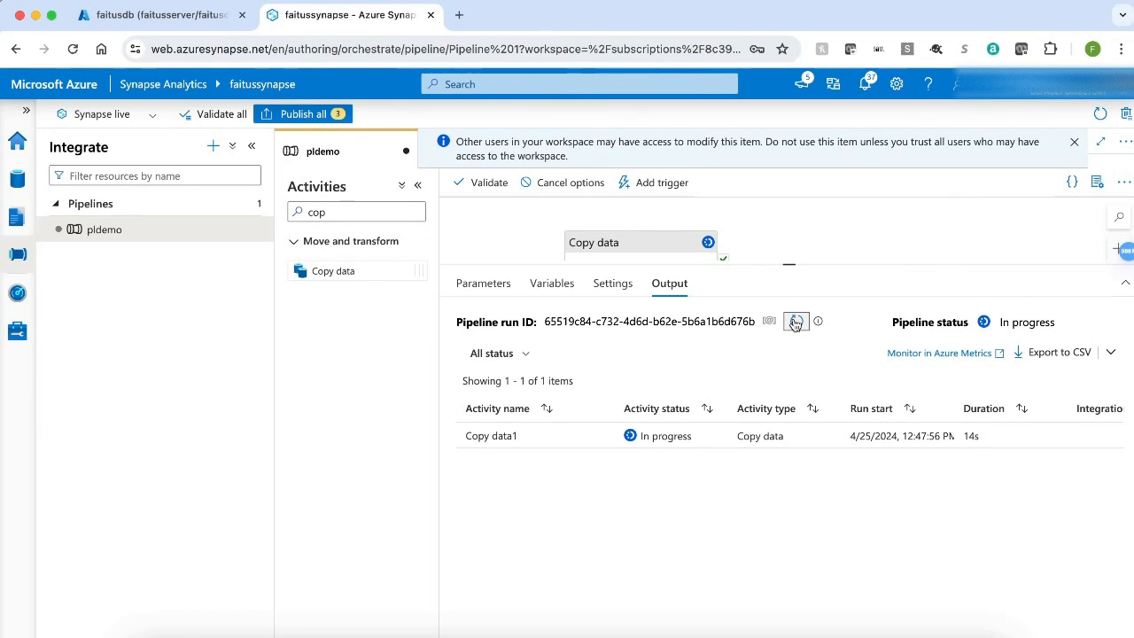
click(794, 322)
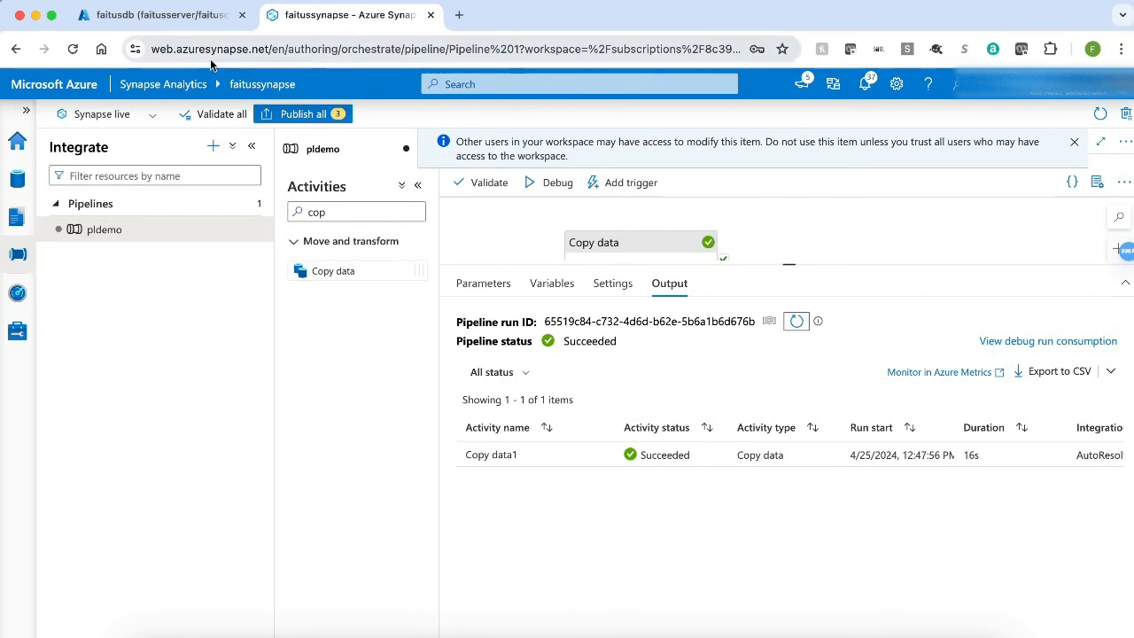
Step: Switch to the faitusdb query editor and select the top 1000 rows of dbo.cardetails
click(178, 11)
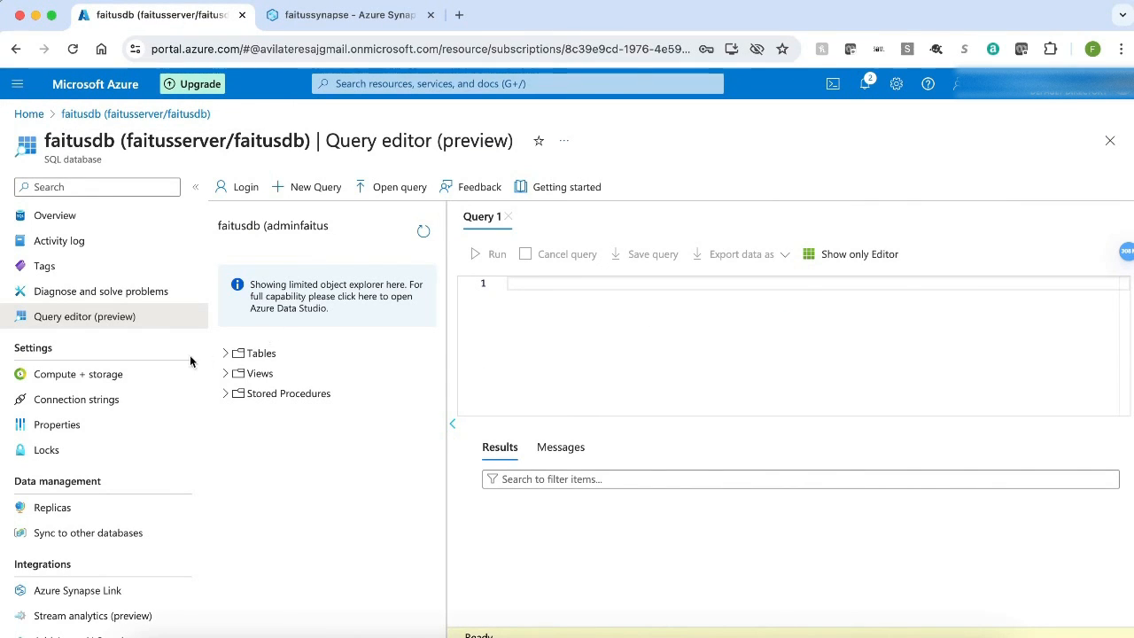
click(226, 354)
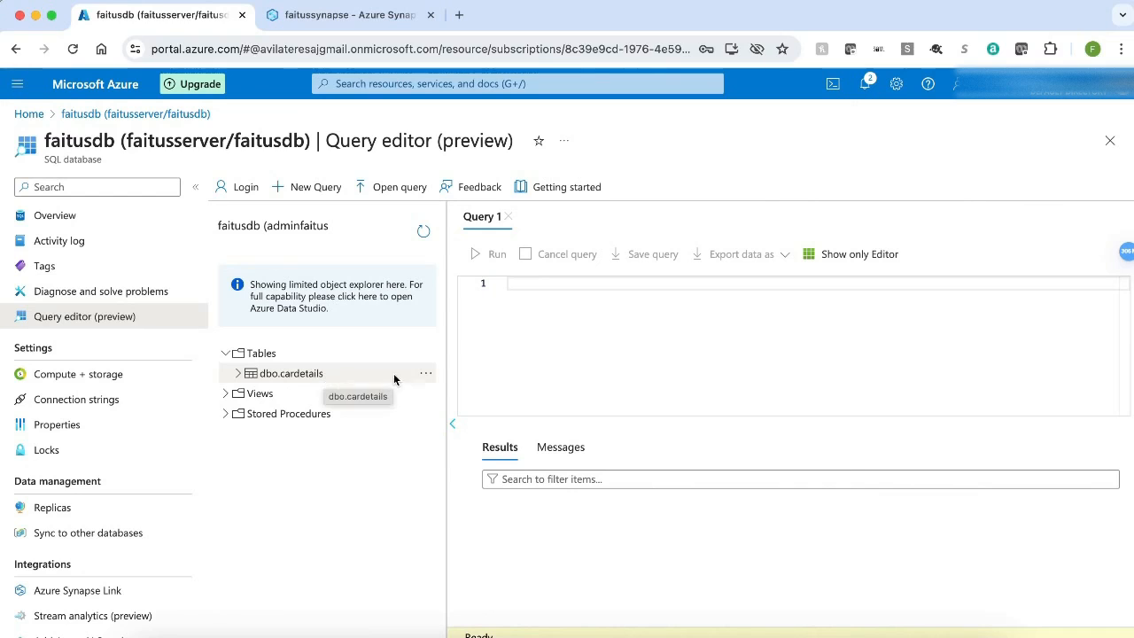
click(425, 373)
click(479, 389)
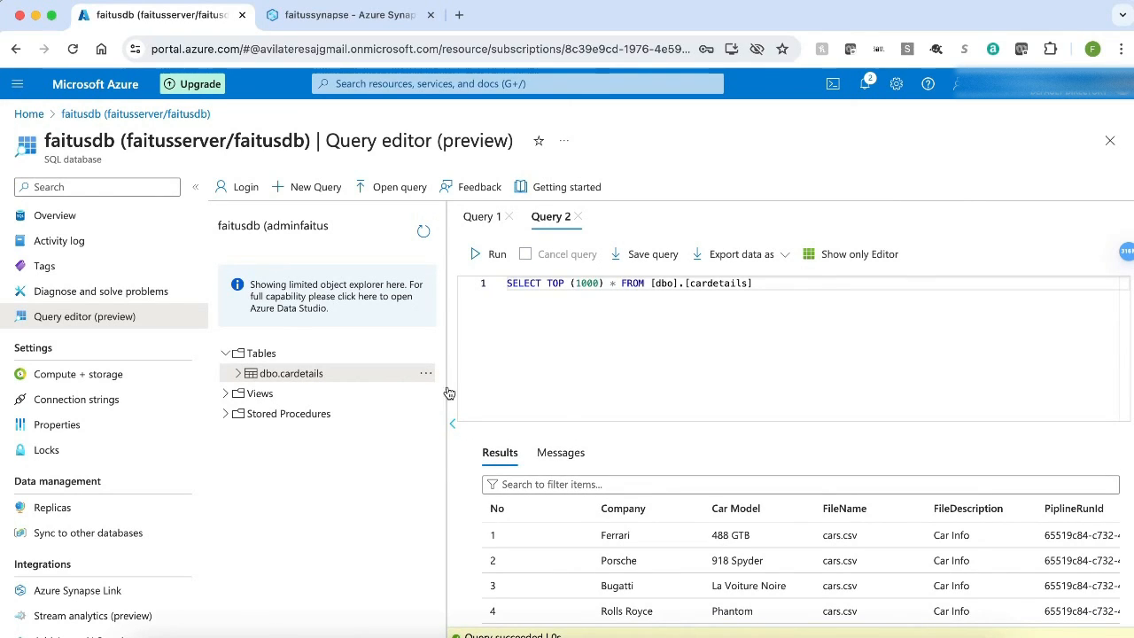
drag(449, 390, 180, 379)
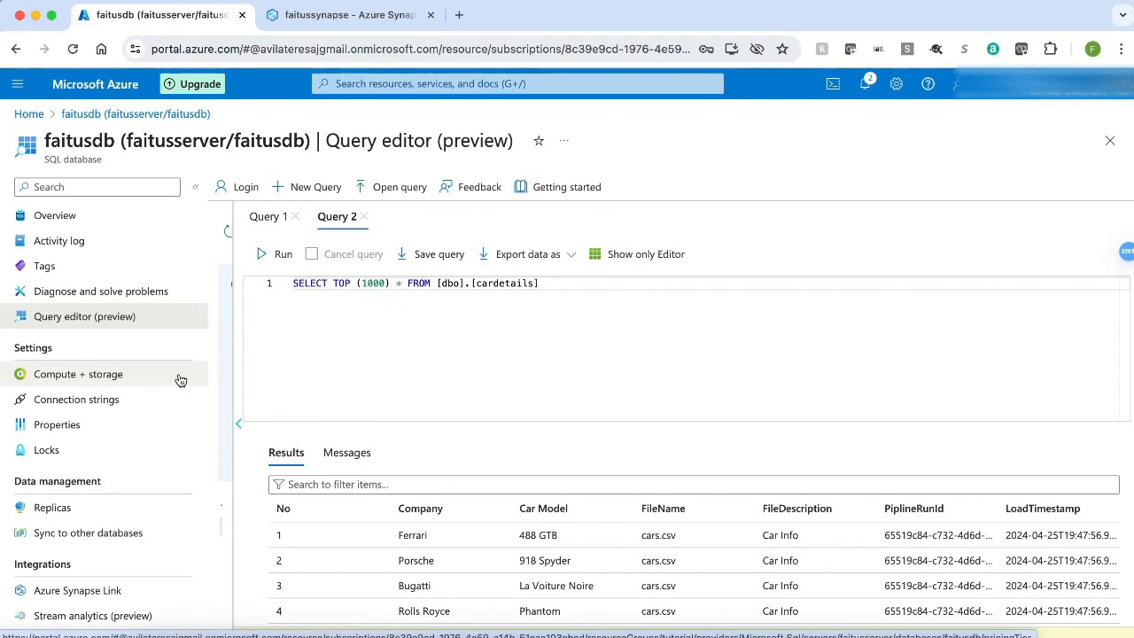